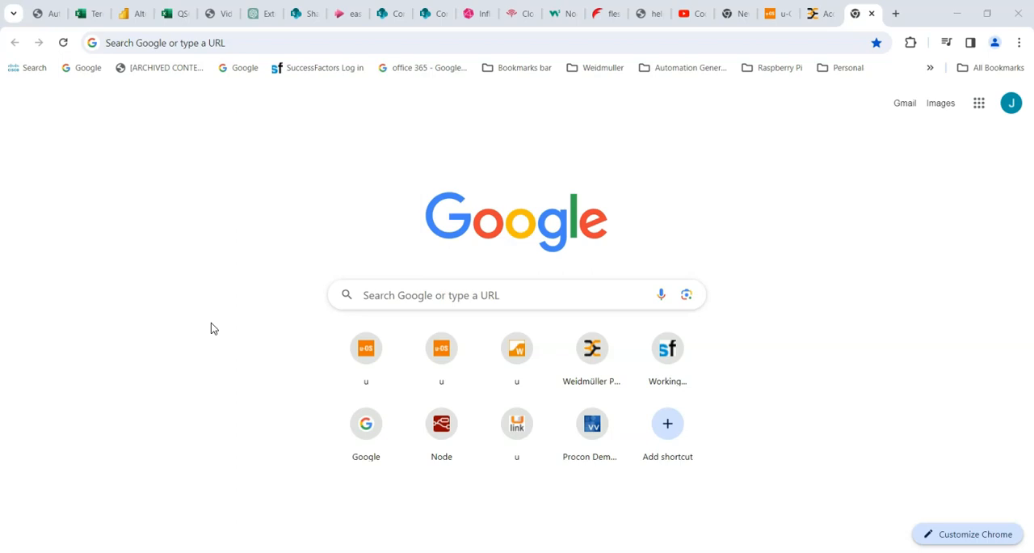
- Search Google for "weidmuller support", open the Weidmüller Support Center and go from there to easyConnect
click(412, 295)
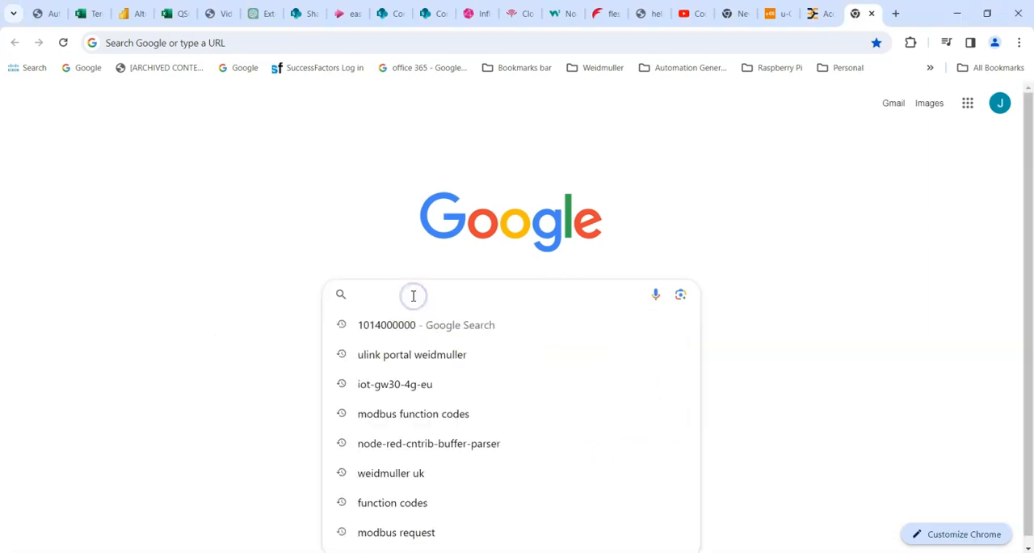
text(weidmuller support)
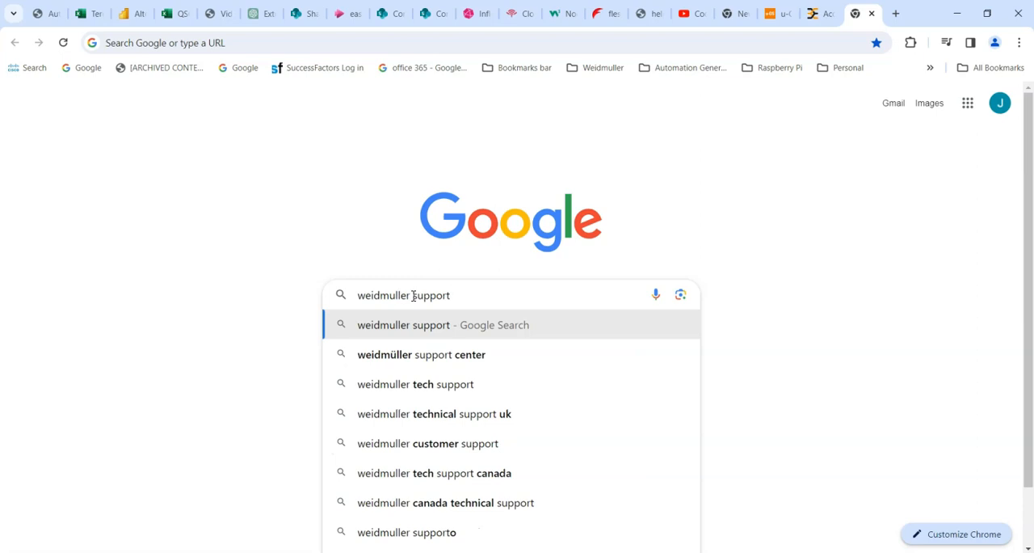
key(Return)
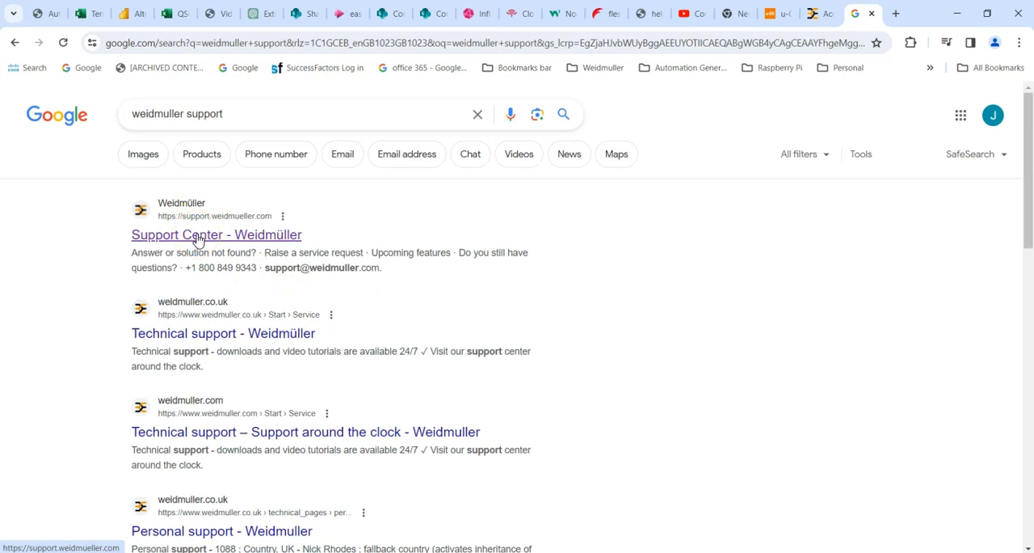
click(198, 240)
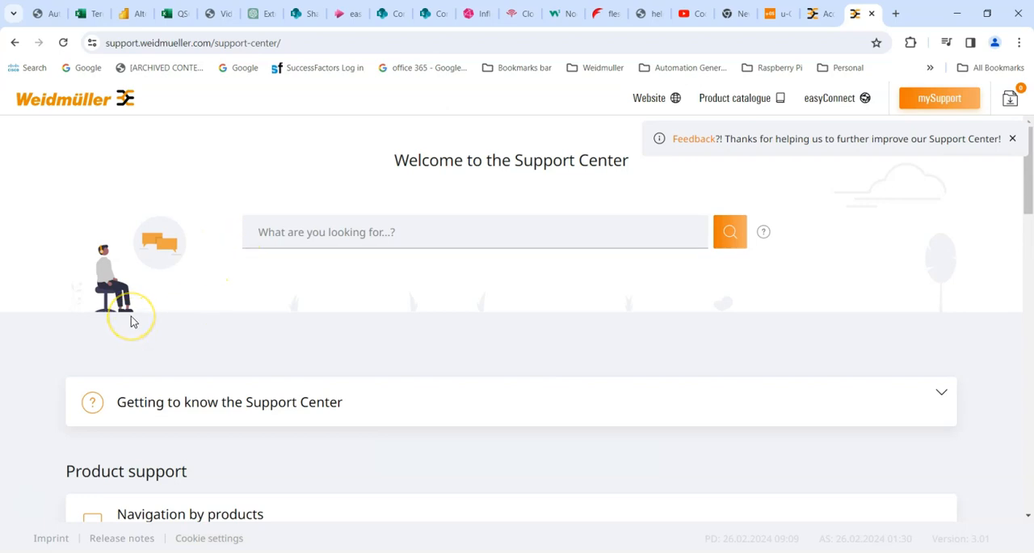
click(833, 97)
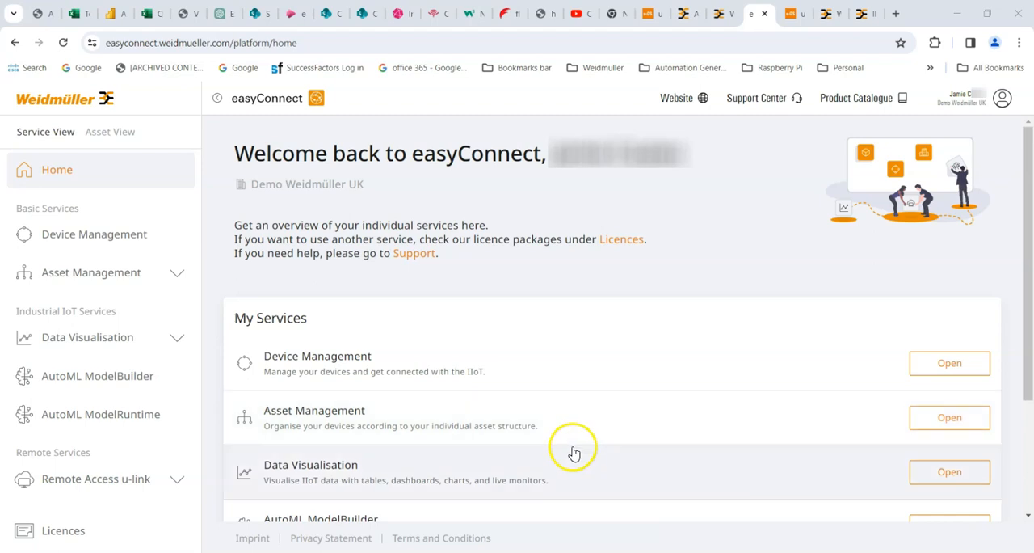
- Browse the trial licences in easyConnect and open the Data Vis Basic licence's overview
click(64, 531)
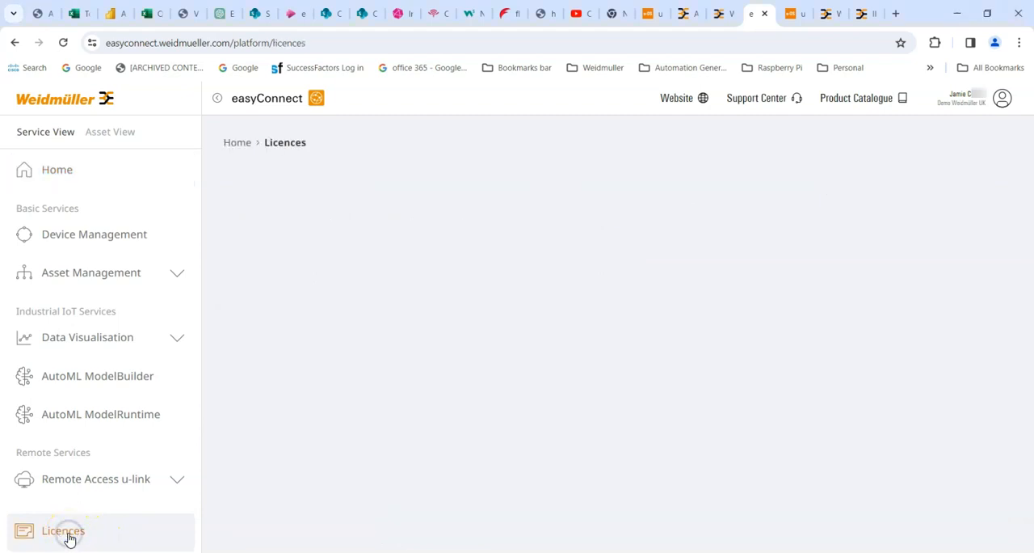
click(267, 338)
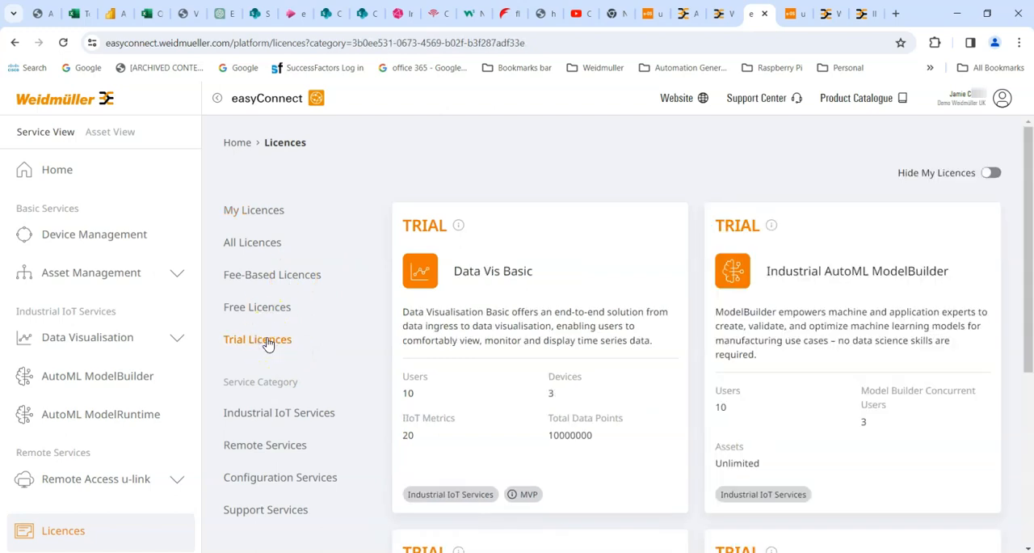
scroll(328, 356, down, 3)
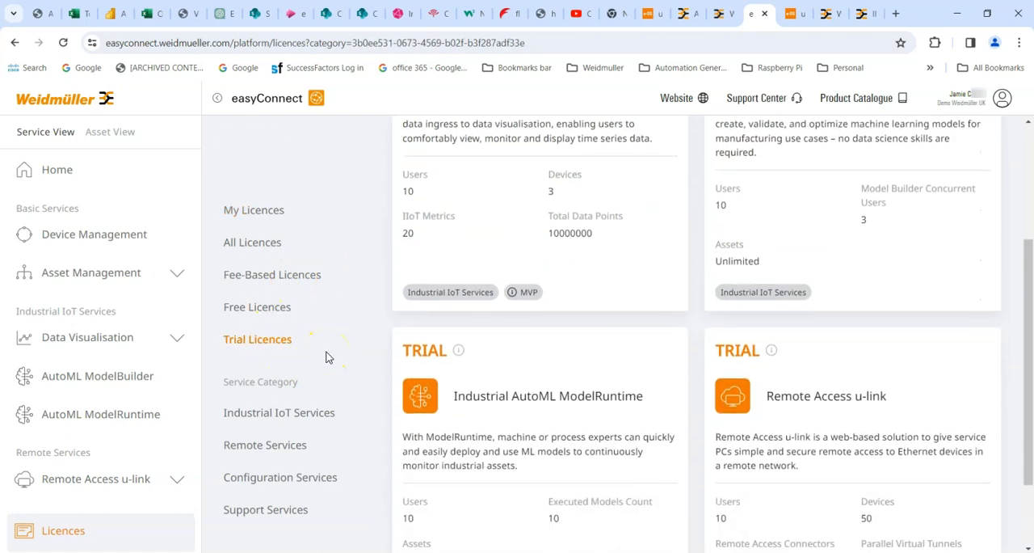
scroll(327, 356, up, 2)
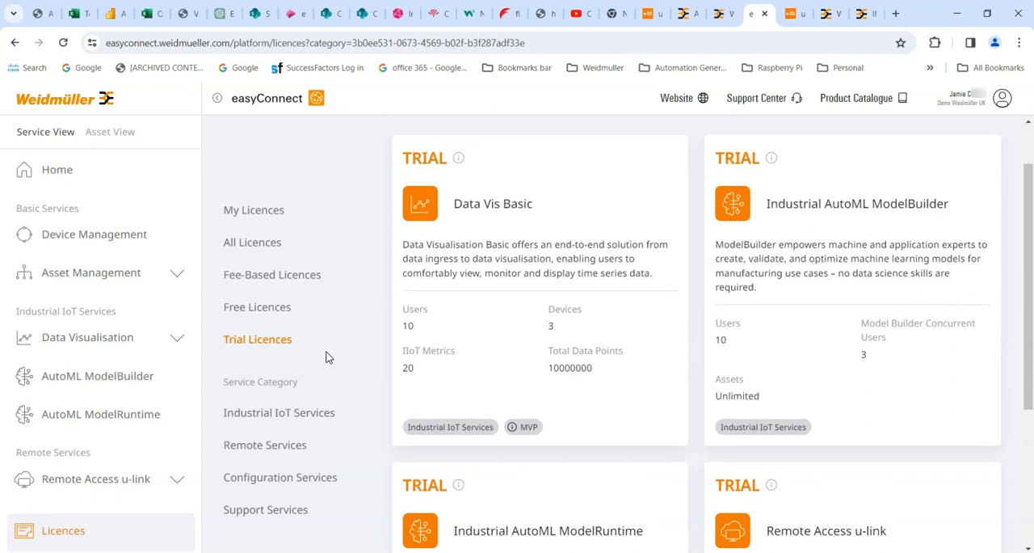
click(452, 218)
click(422, 206)
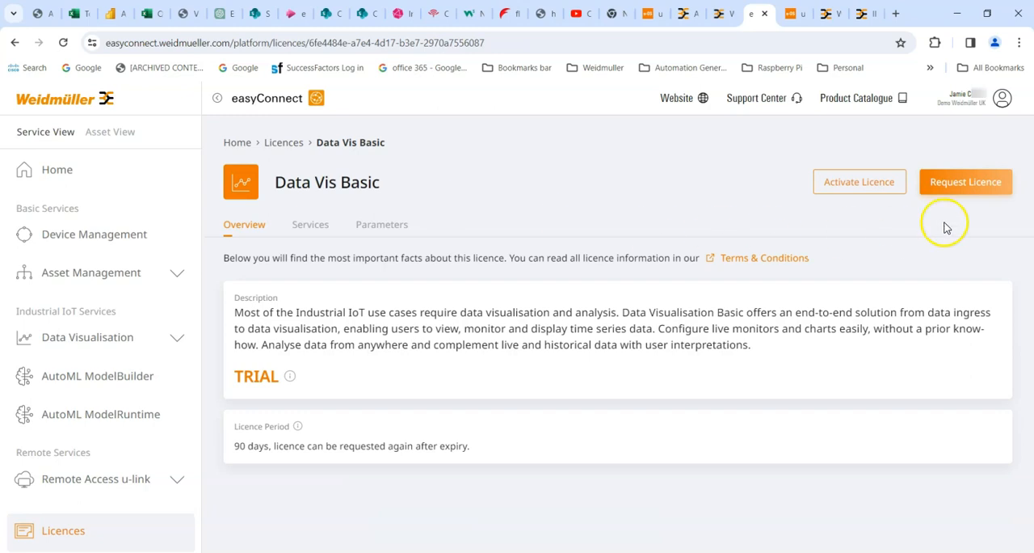
click(958, 196)
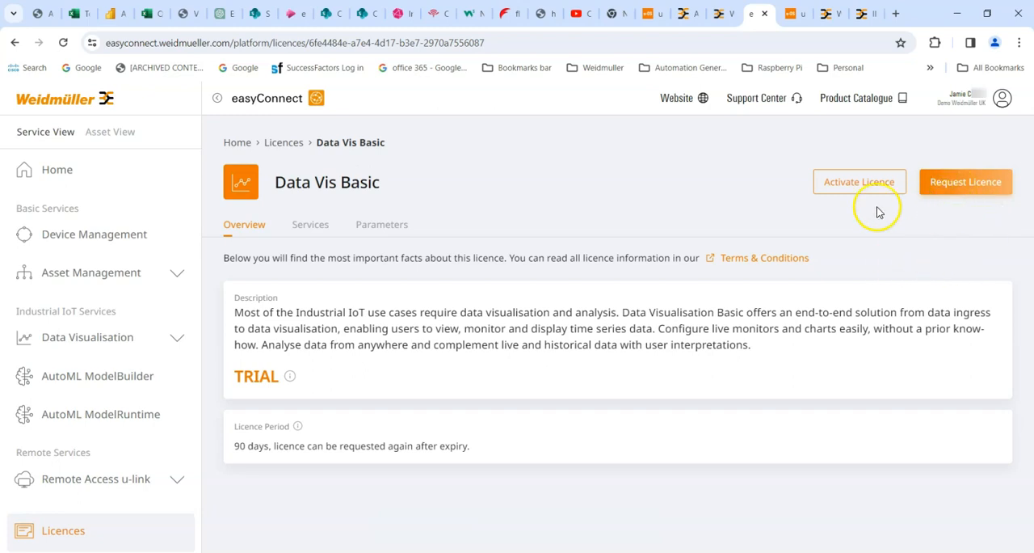
click(846, 188)
click(371, 340)
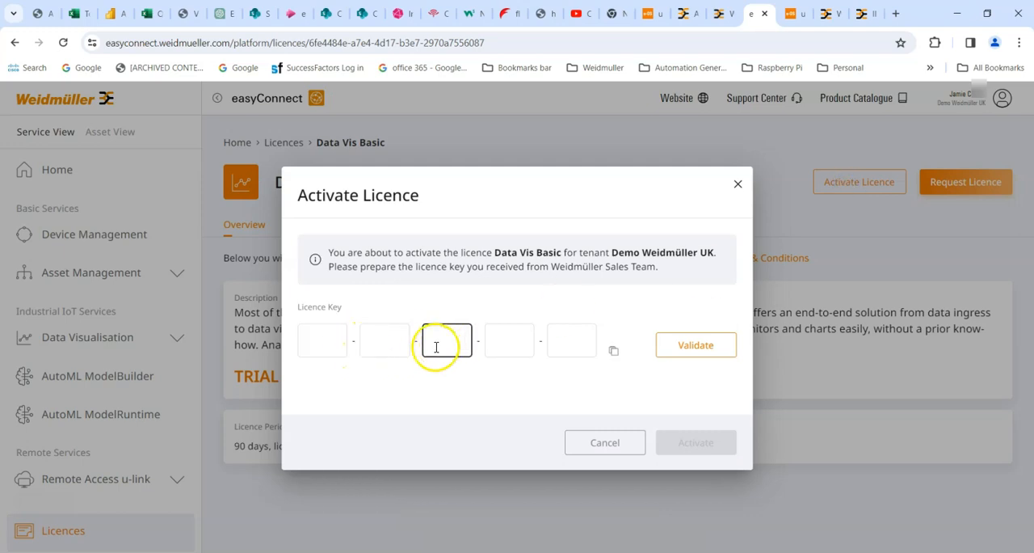
click(602, 442)
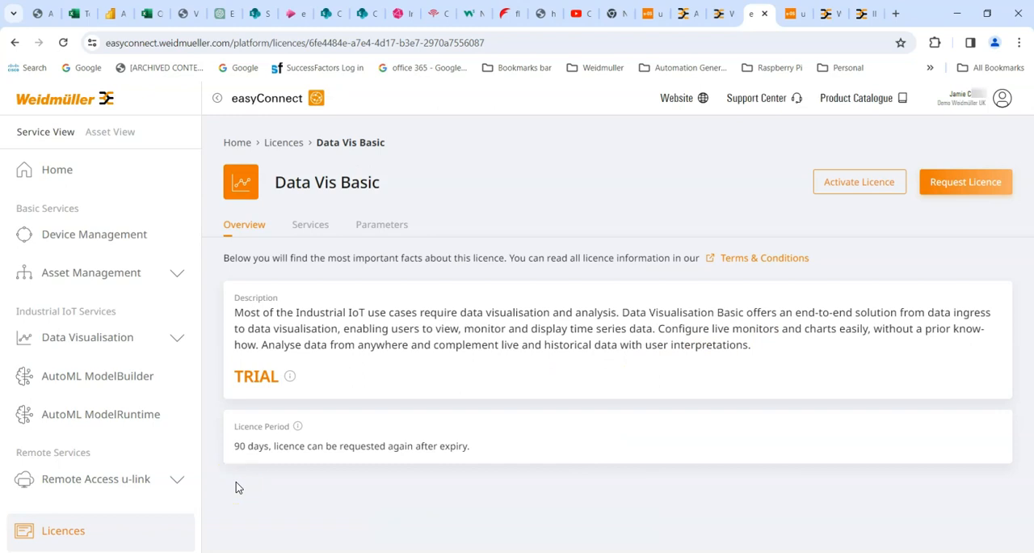
click(97, 489)
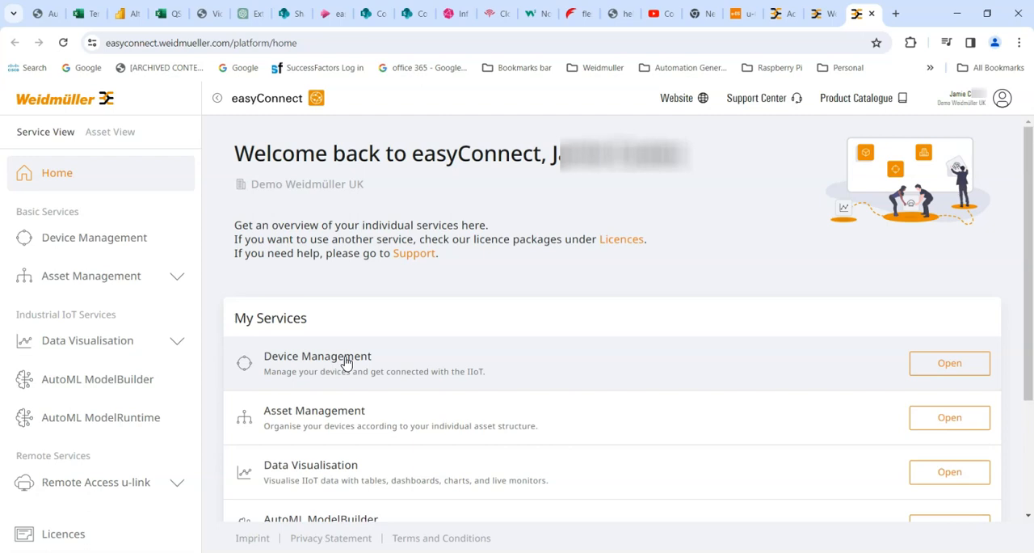
- Start adding a device in Device Management and choose Controller as its device type
click(985, 377)
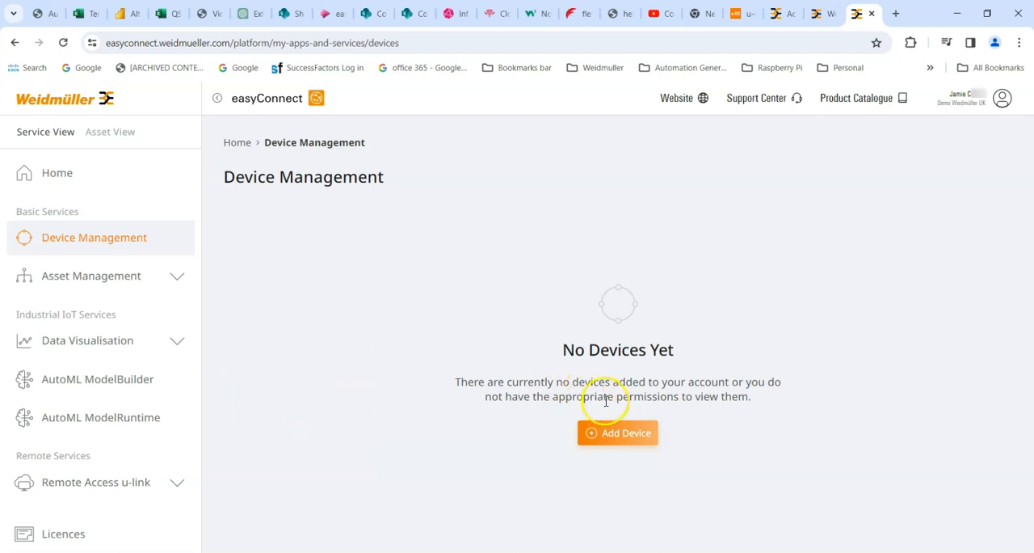
click(598, 434)
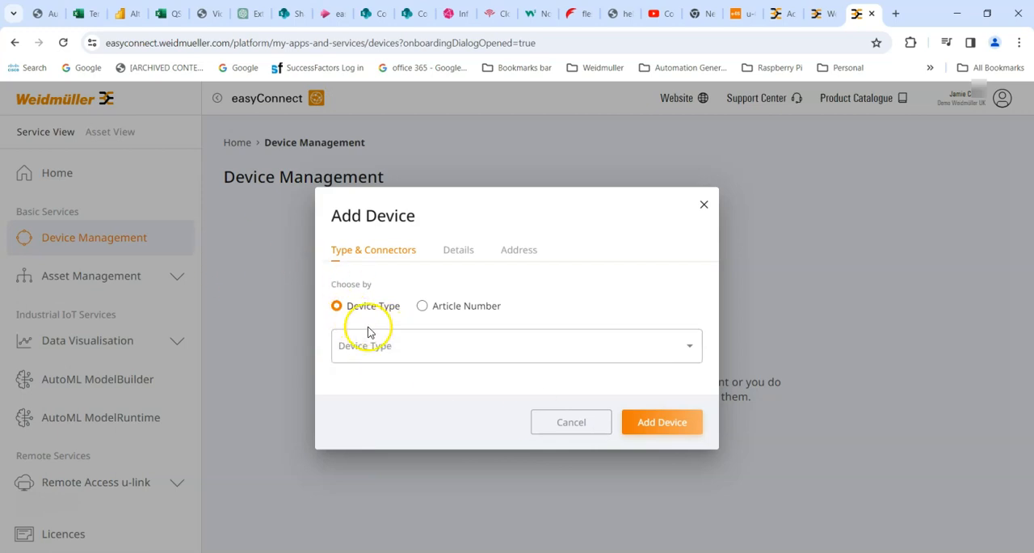
click(692, 346)
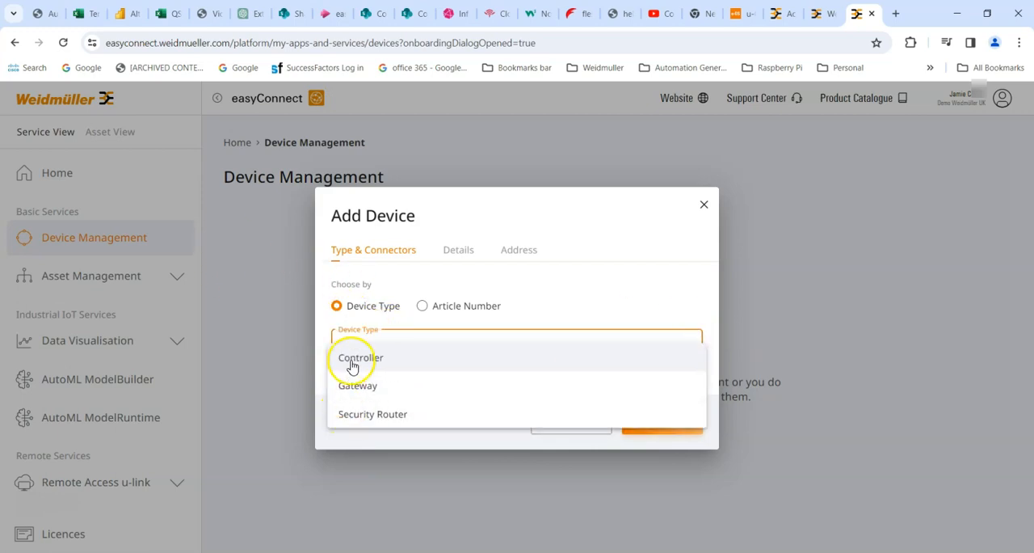
click(353, 366)
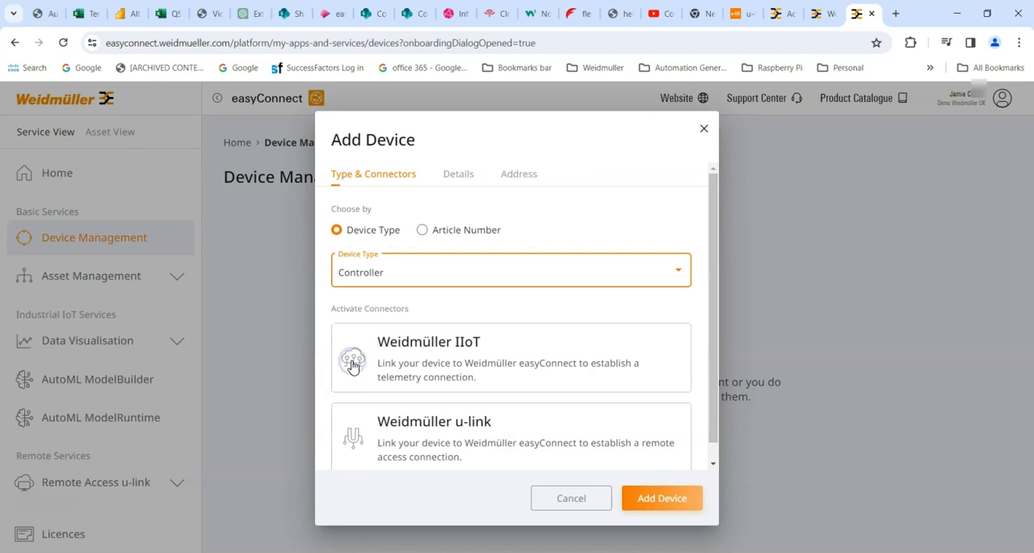
- Name the new device "uOS Controller" in its details and check the optional address fields
click(458, 179)
click(397, 303)
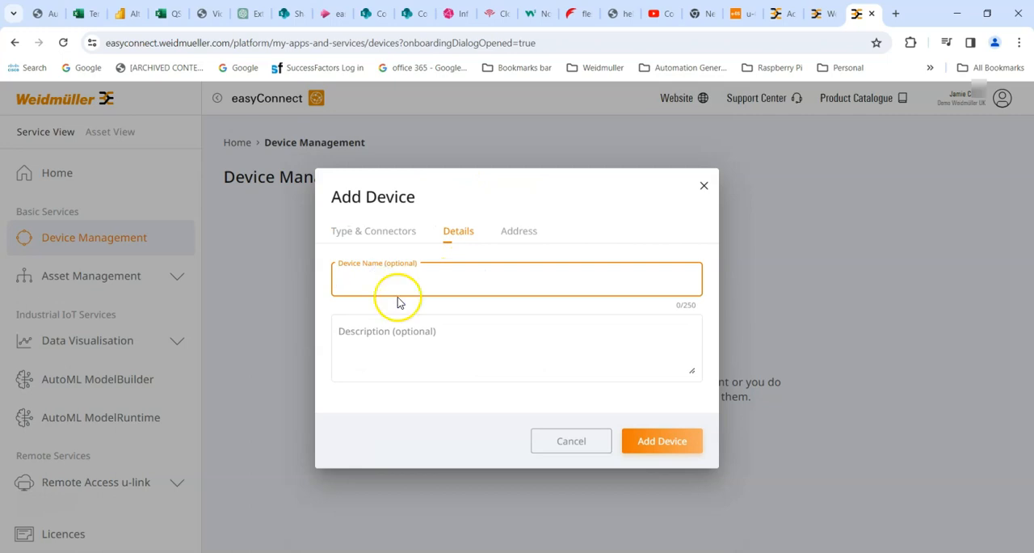
text(uOS Controller)
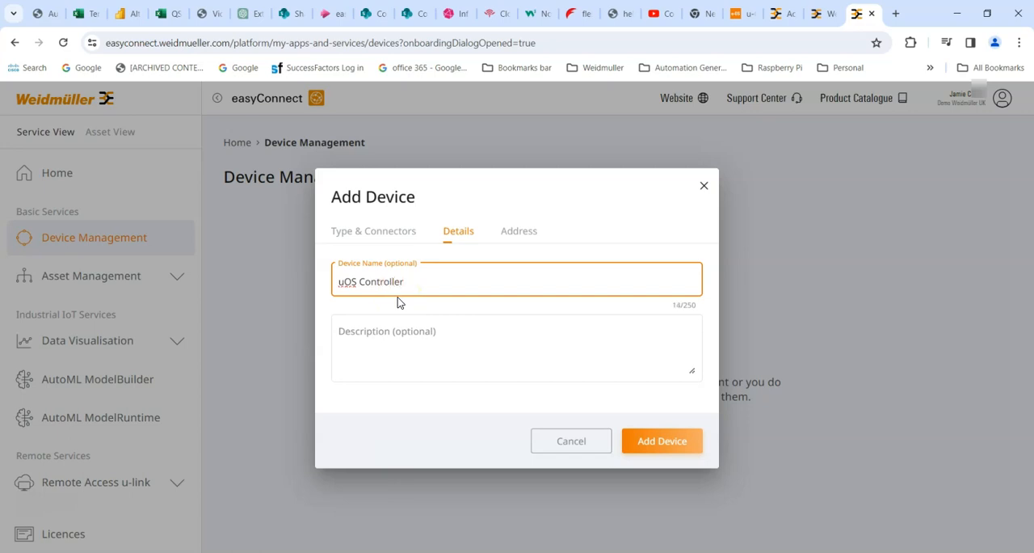
click(519, 231)
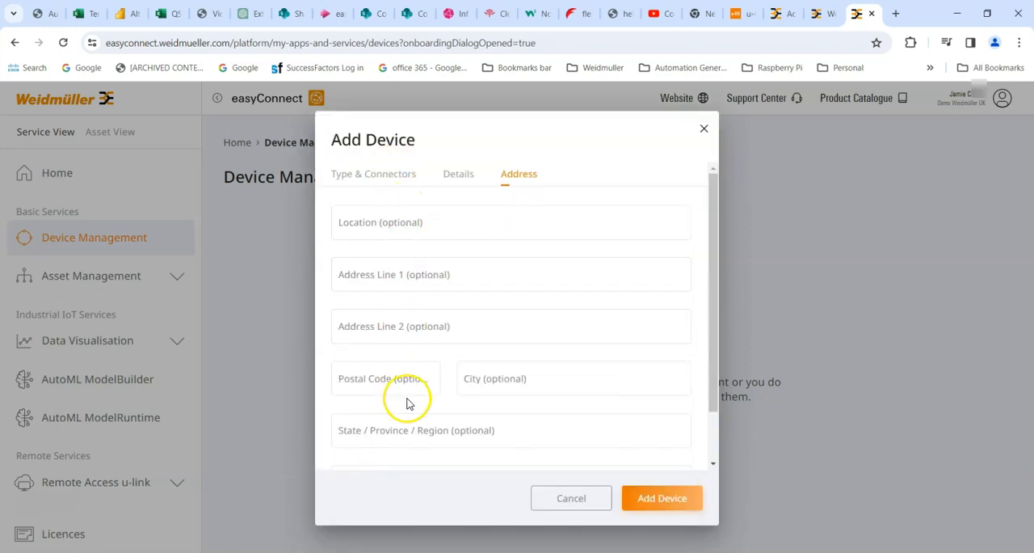
click(455, 176)
- Select the Weidmüller IIoT connector for the controller and add the device
click(376, 231)
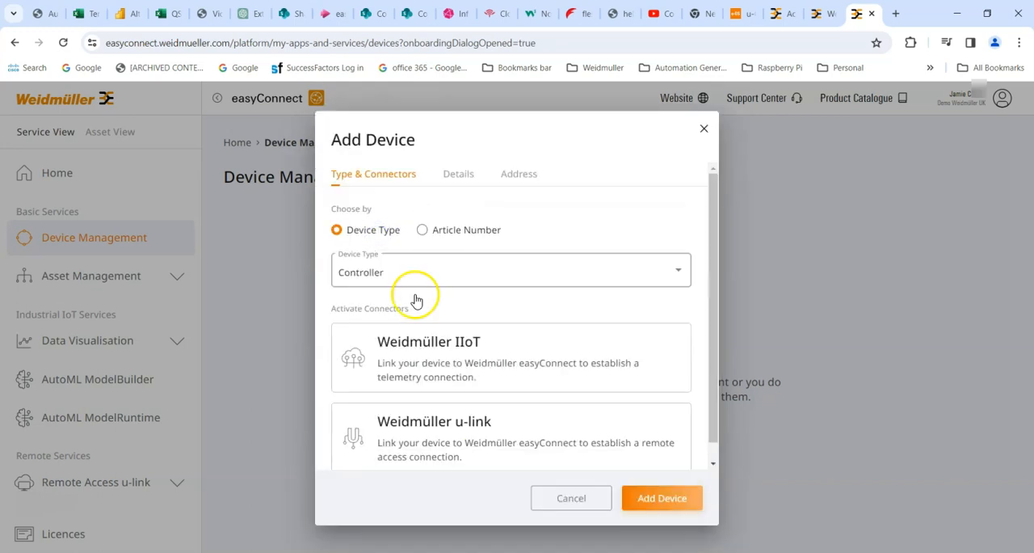
drag(568, 121, 672, 104)
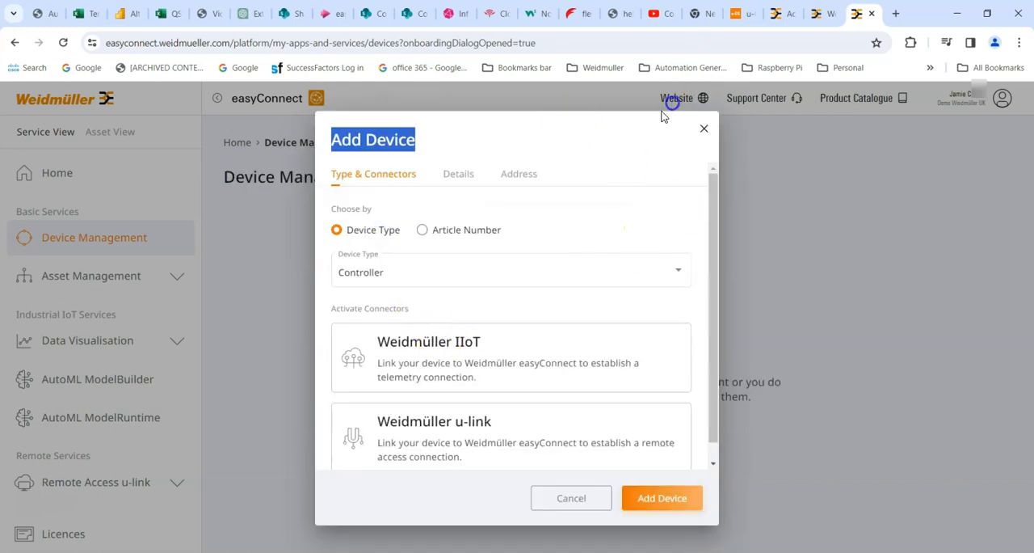
drag(718, 279, 718, 380)
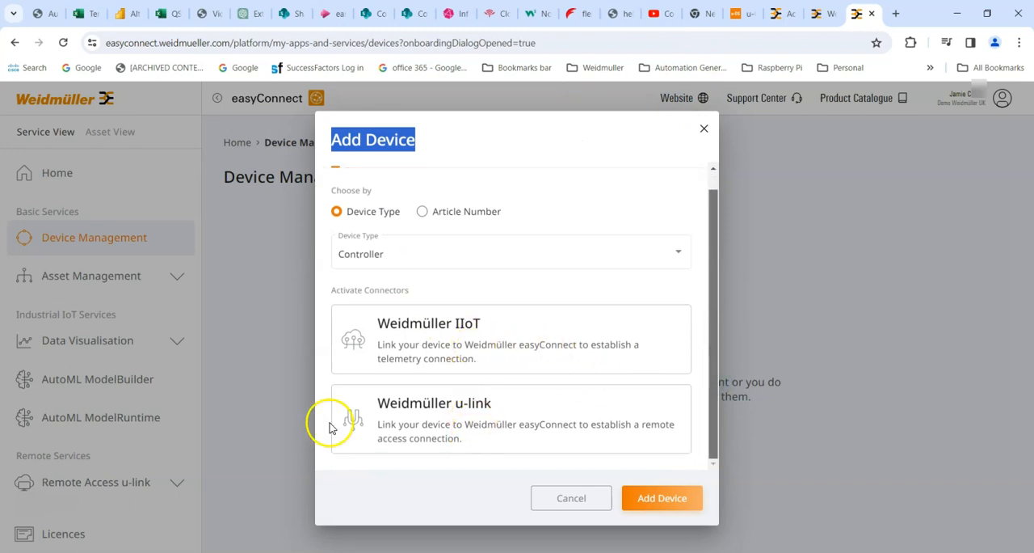
click(428, 338)
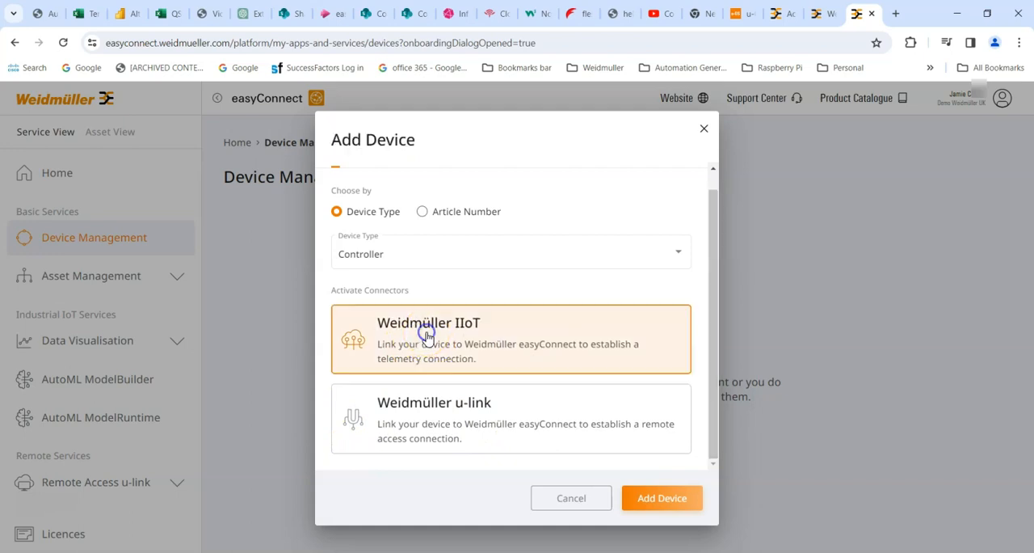
click(653, 506)
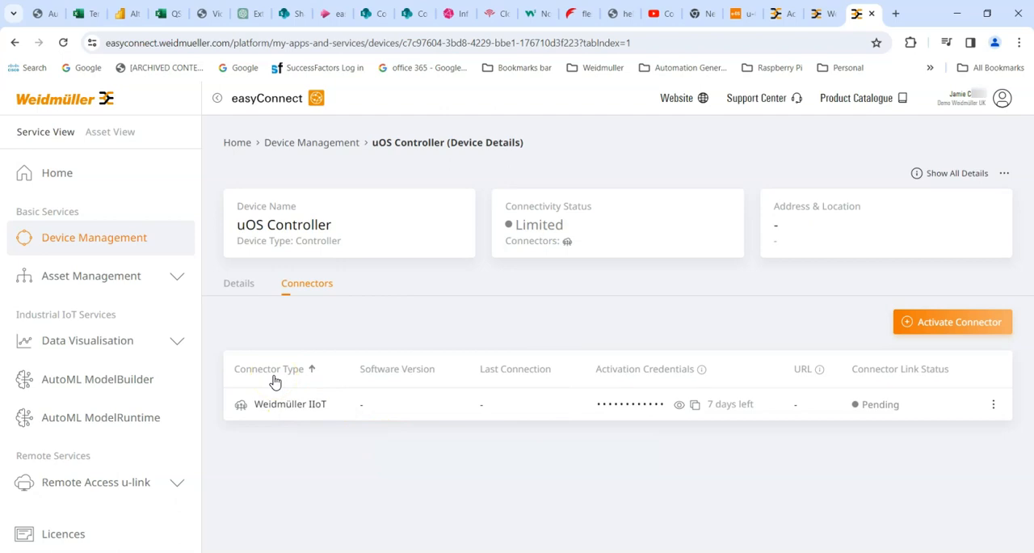
- Reveal the Weidmüller IIoT connector's activation credentials and copy the code to the clipboard
click(679, 405)
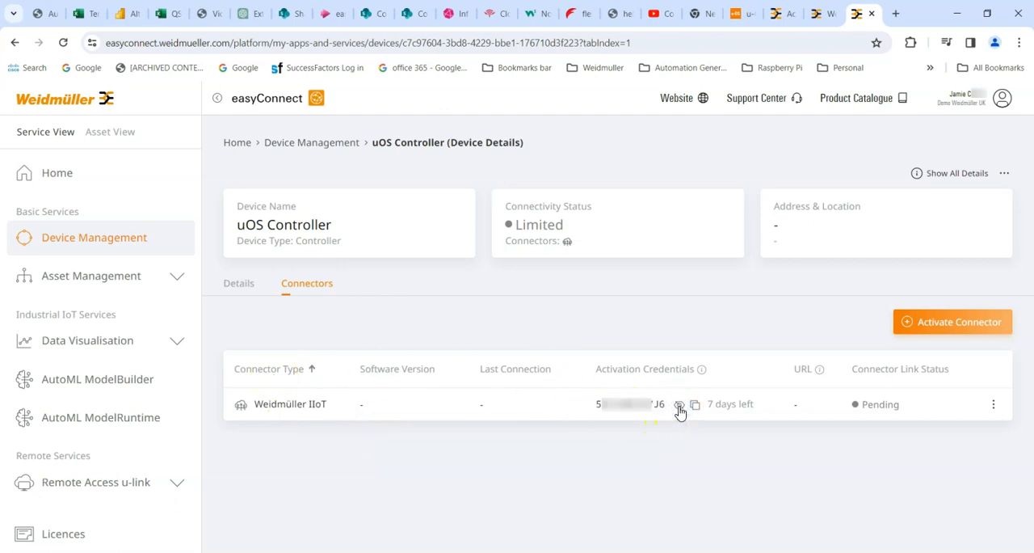
click(696, 406)
click(697, 407)
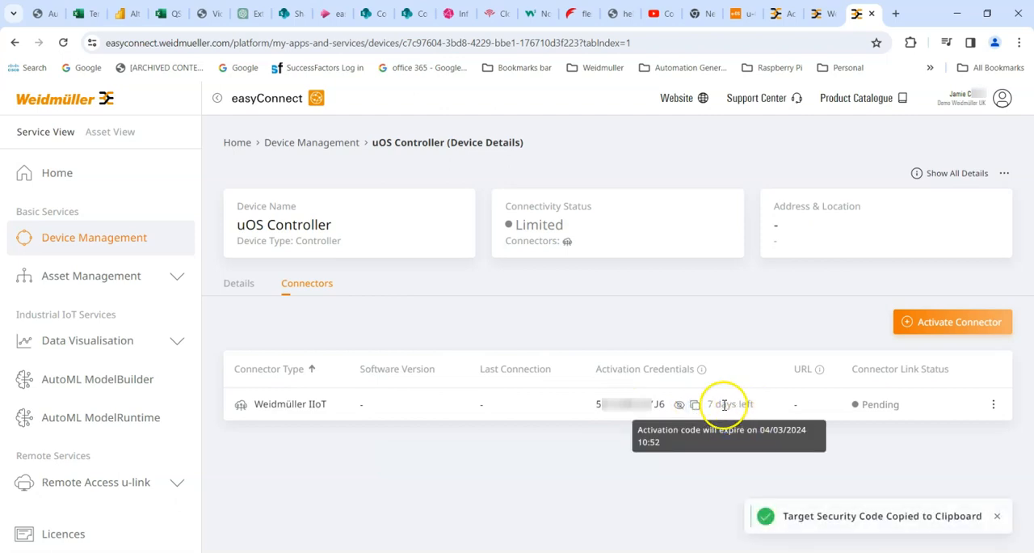
click(695, 405)
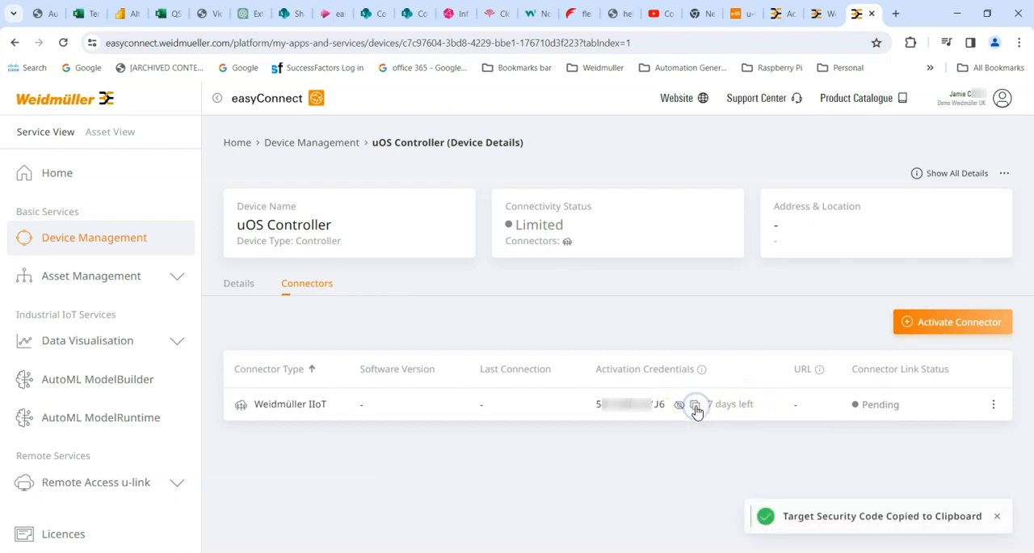
- Load the controller's web page at 10.68.50.55 in a new browser tab and open the u-OS Control Center
click(898, 14)
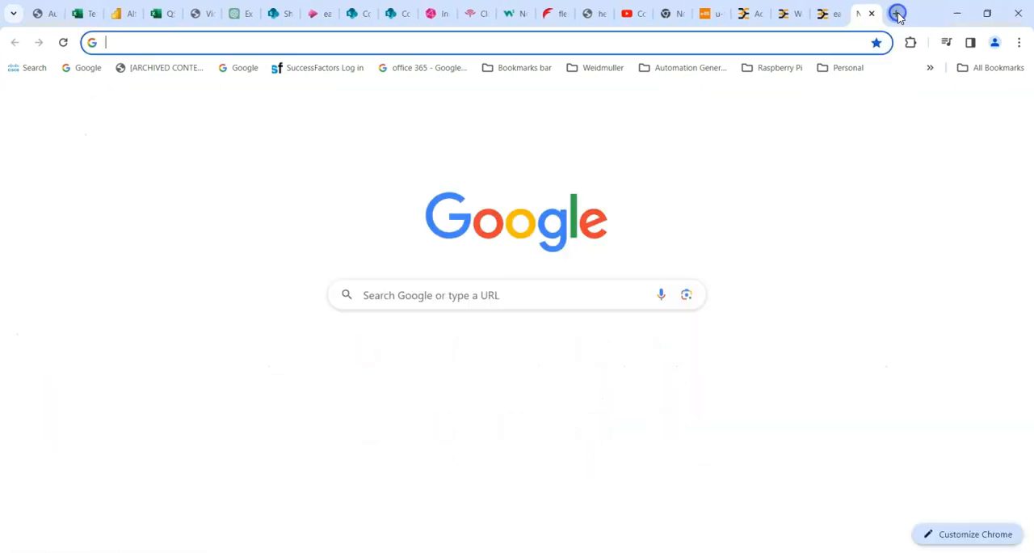
click(295, 43)
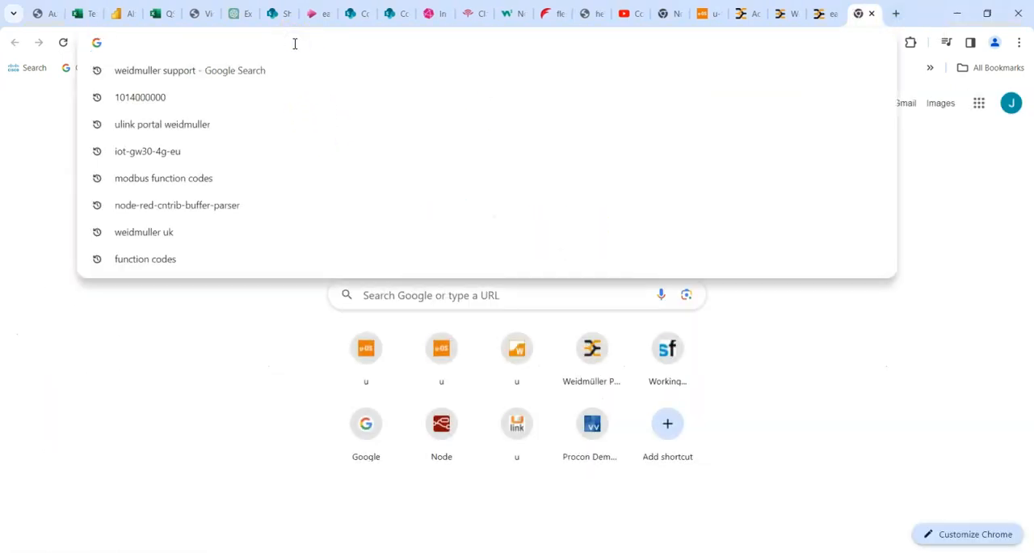
text(10.68.)
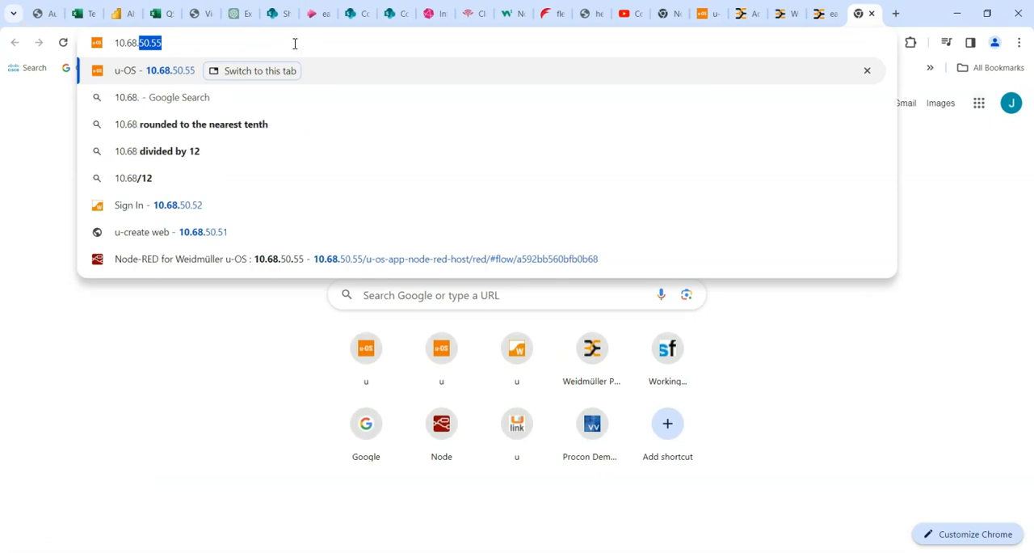
text(50.55)
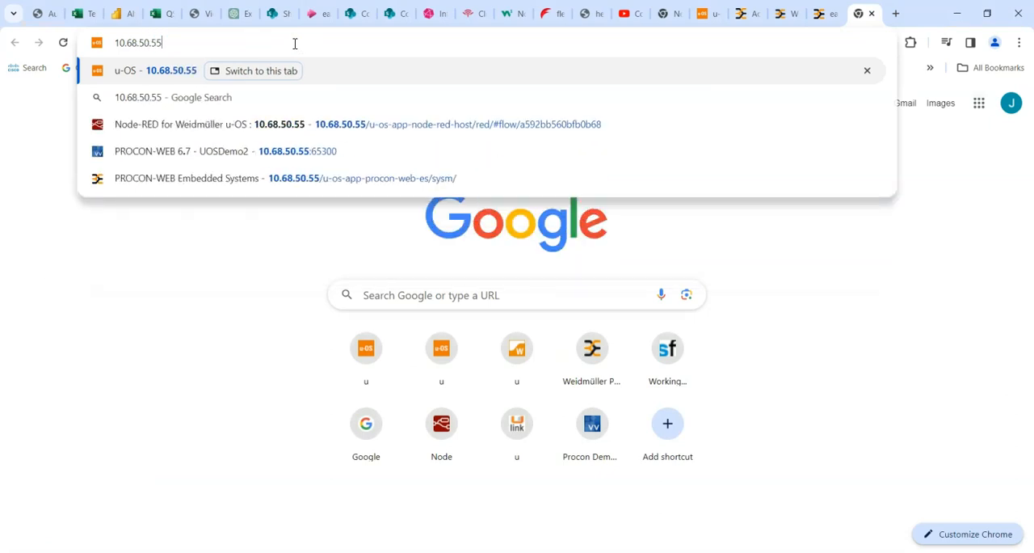
key(Return)
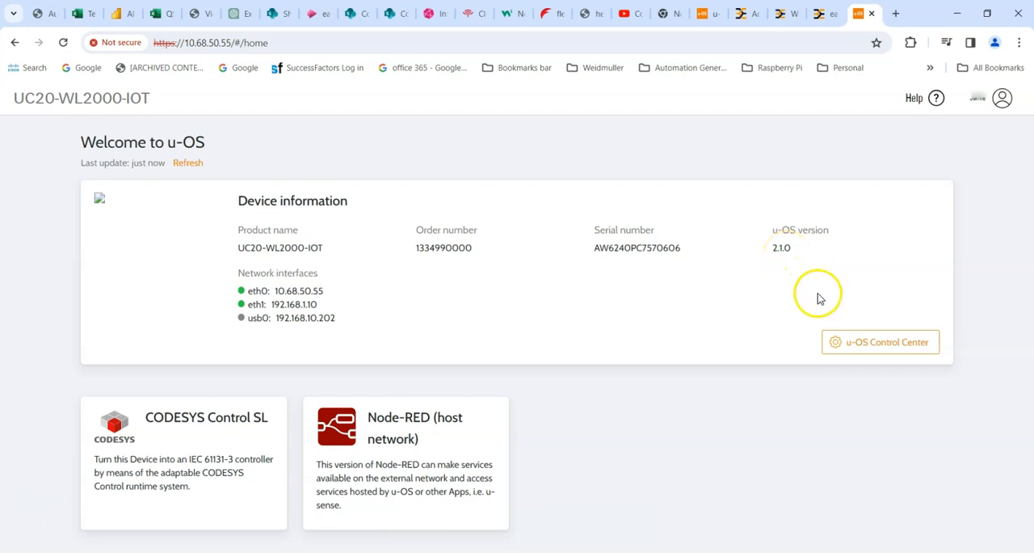
click(859, 343)
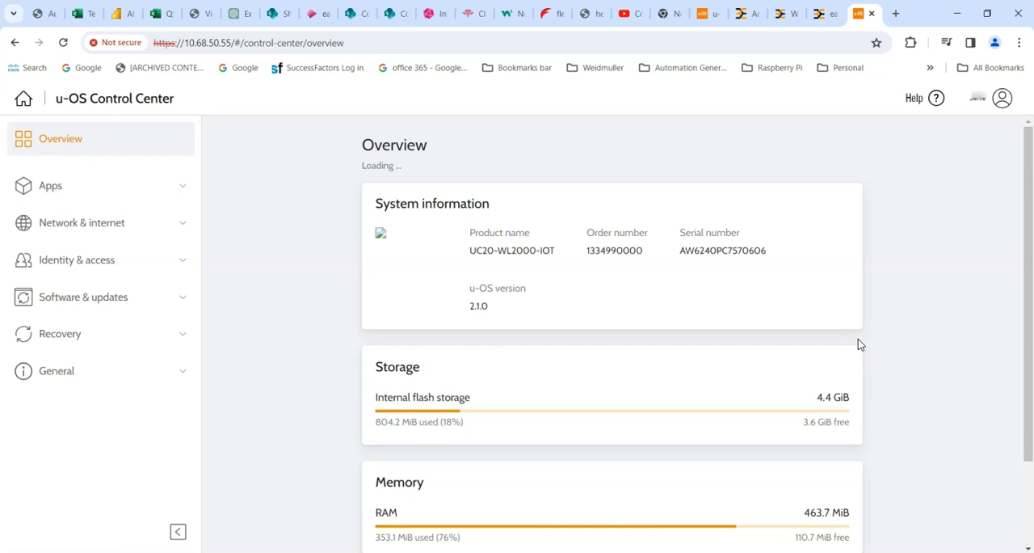
- Open the controller's app manager and look through the apps offered for installation in the app hub
click(52, 188)
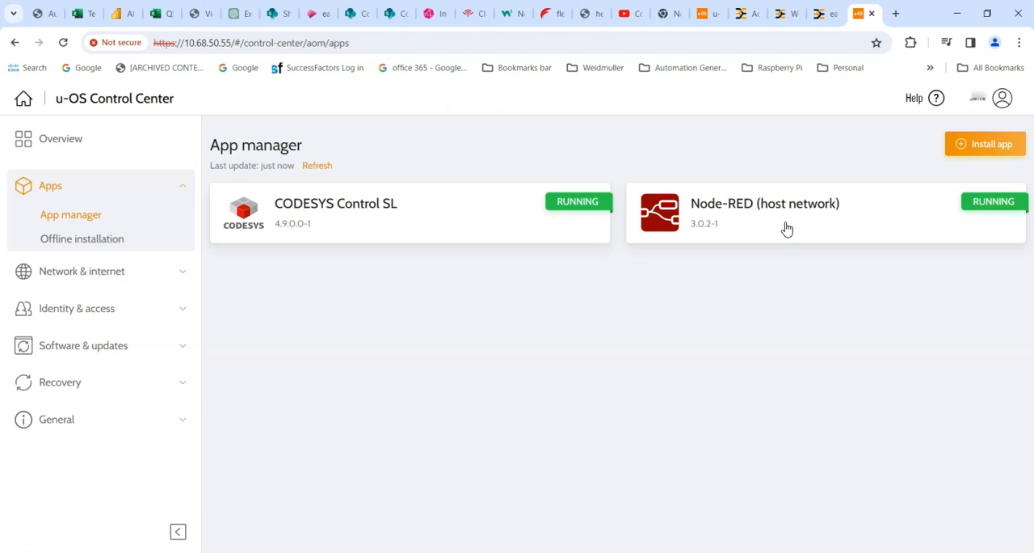
click(962, 145)
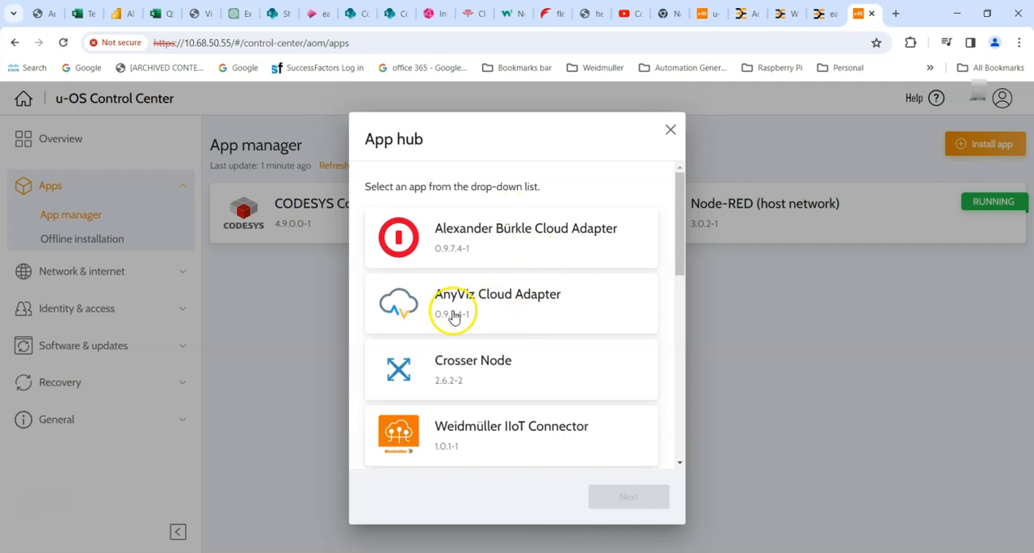
drag(679, 194, 683, 437)
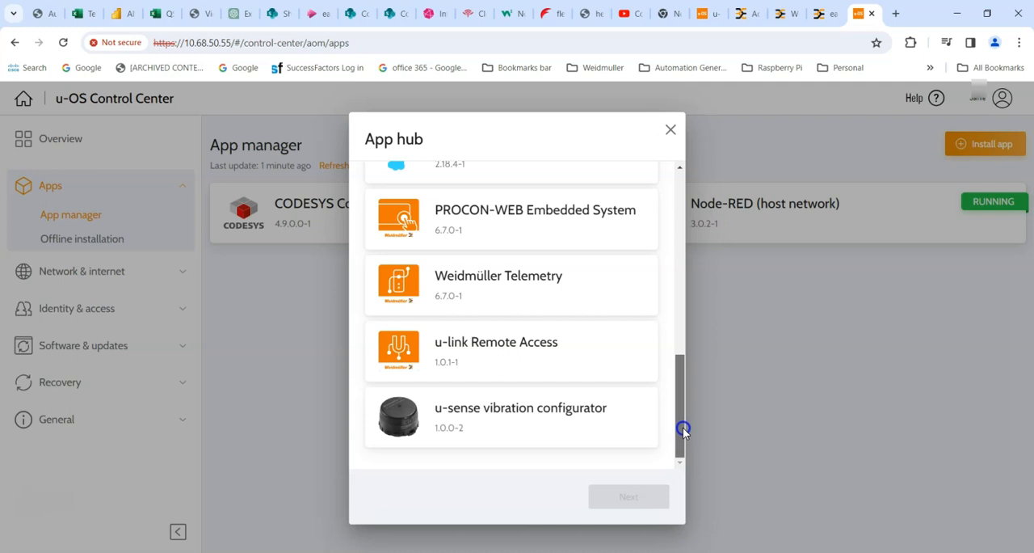
scroll(665, 337, up, 3)
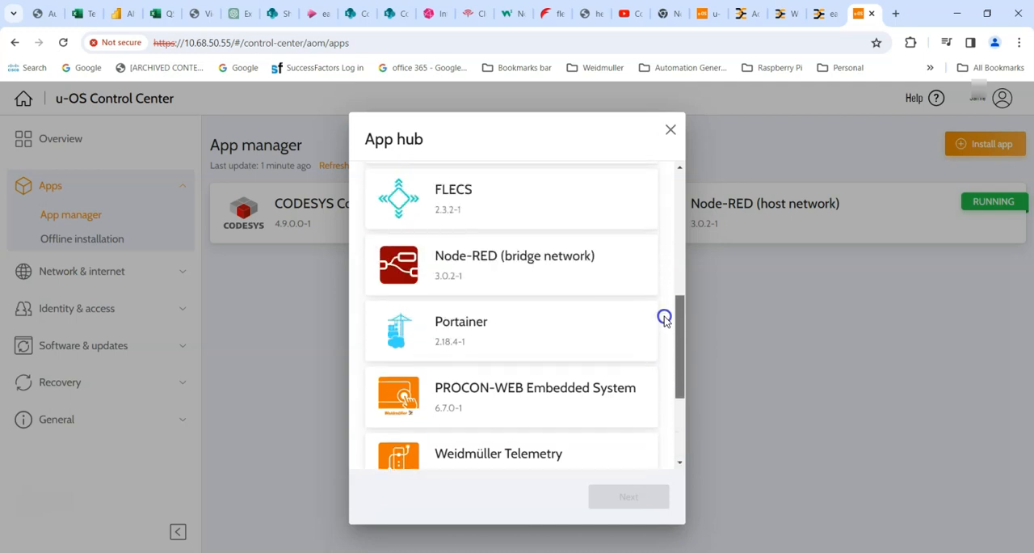
scroll(664, 319, up, 3)
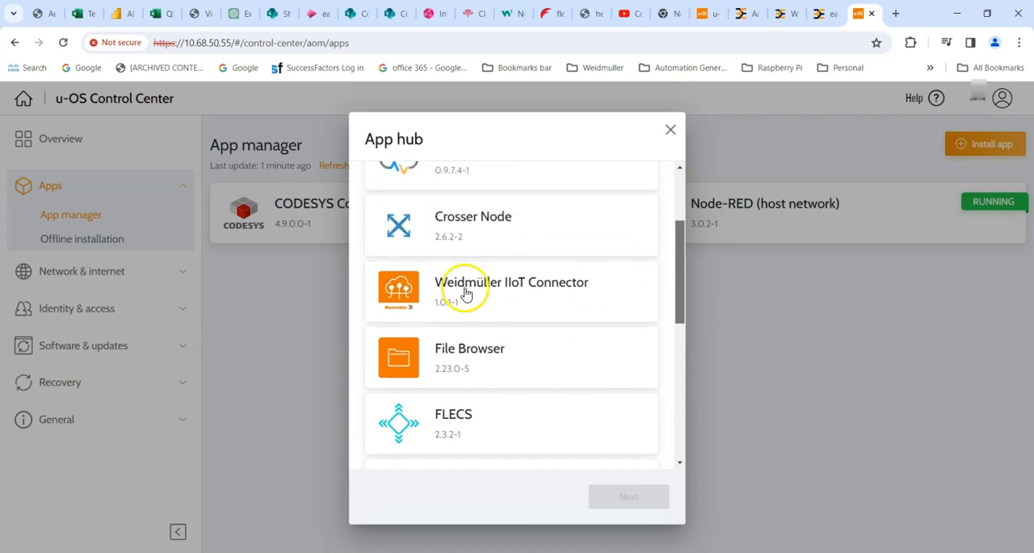
- Install the Weidmüller IIoT Connector app, version 1.0.1-1, from the app hub
click(465, 292)
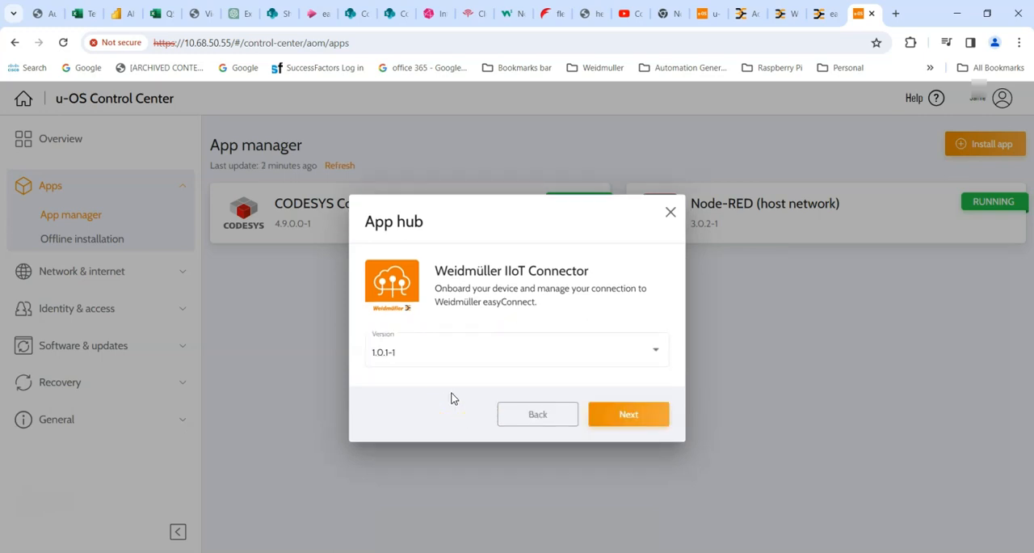
click(656, 353)
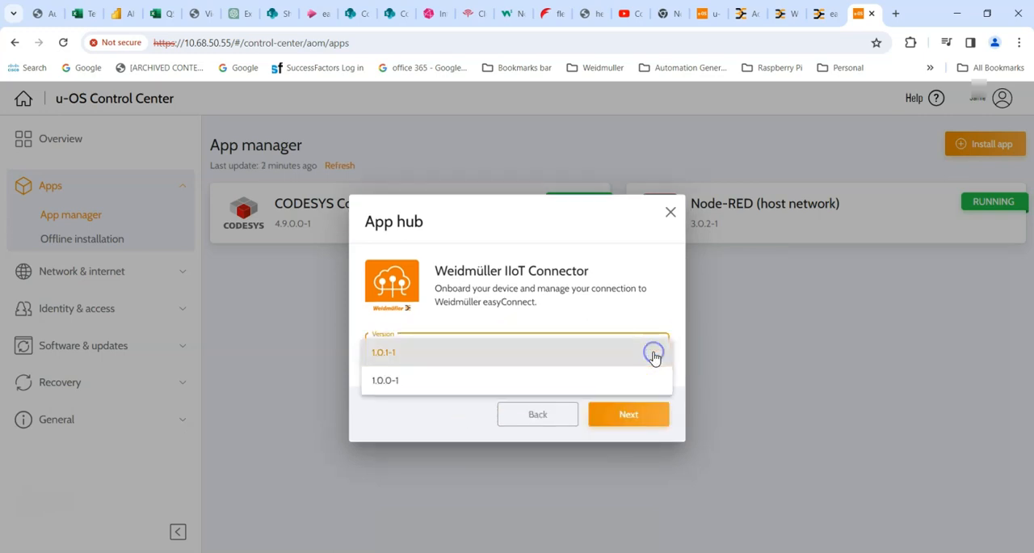
click(407, 398)
click(627, 415)
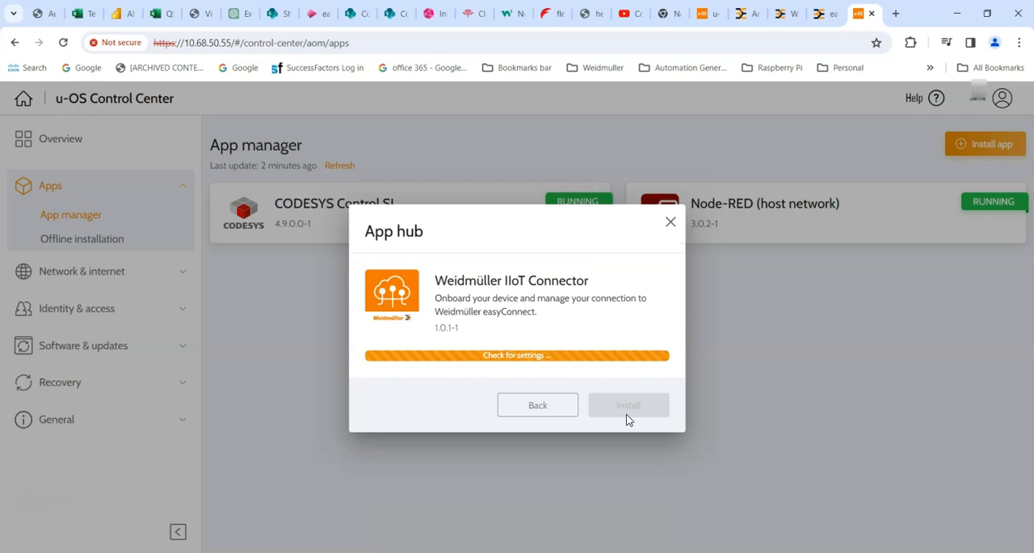
click(626, 413)
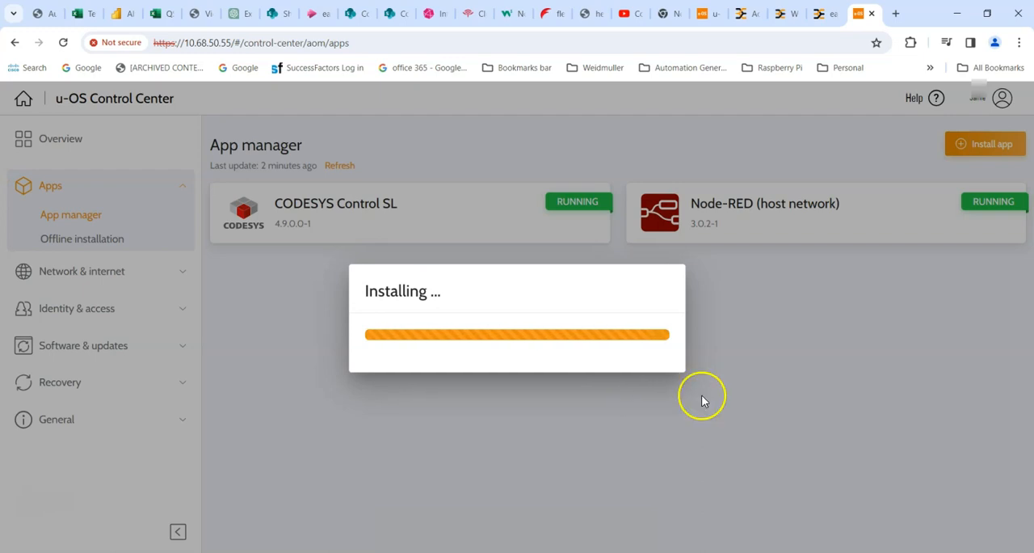
- Check the uOS Controller's connector entry in easyConnect and return to the u-OS Control Center
click(827, 16)
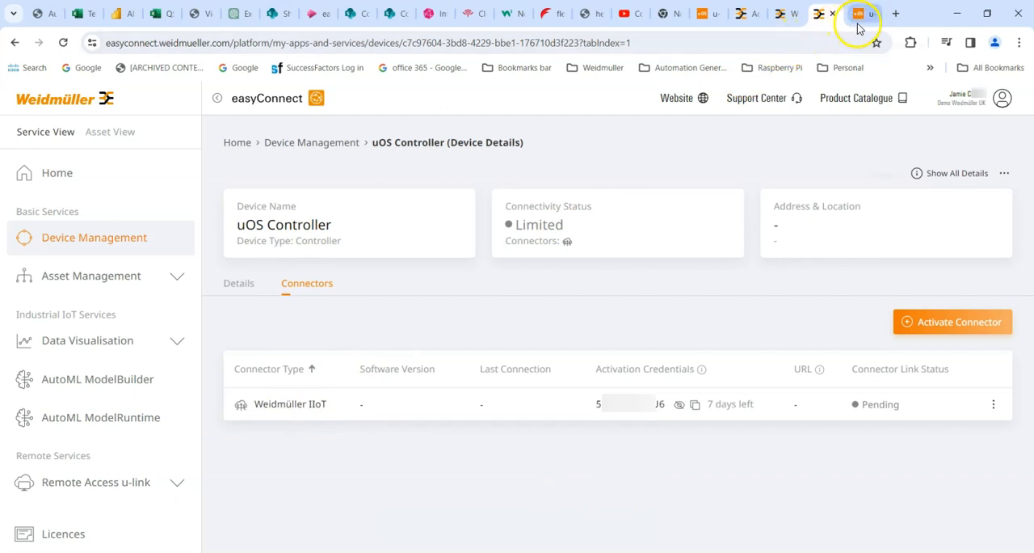
mouse_move(859, 23)
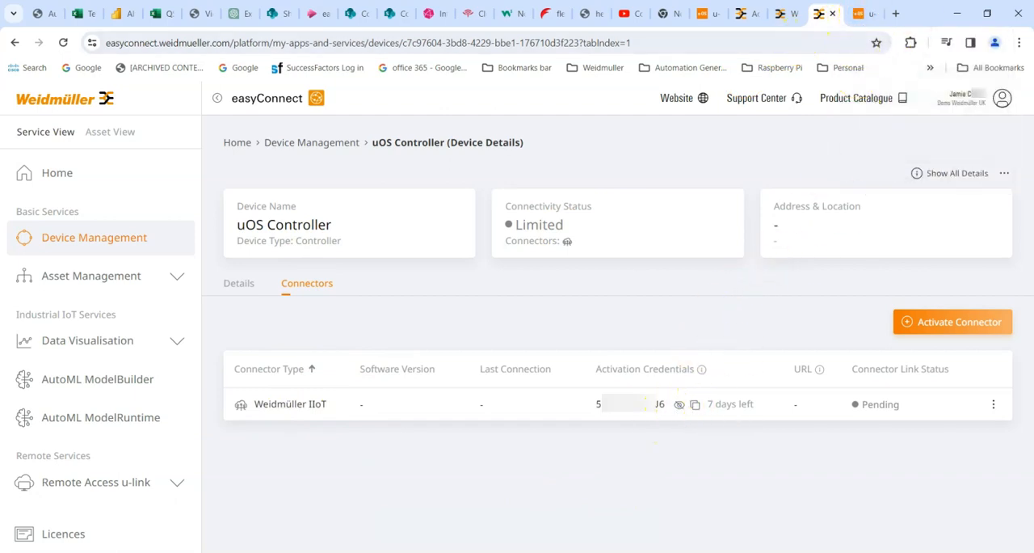
click(859, 14)
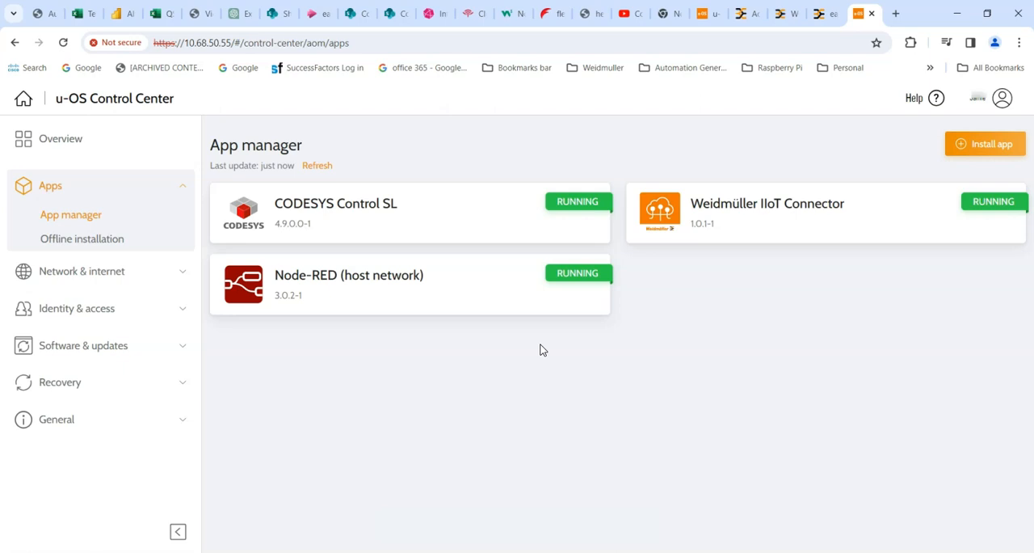
- Open the web interface of the installed Weidmüller IIoT Connector app
click(737, 212)
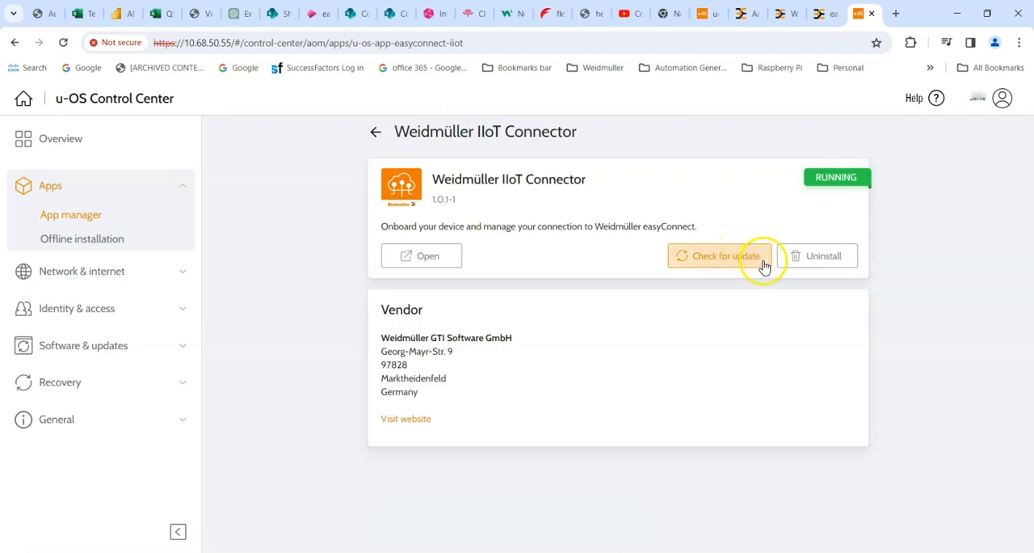
click(428, 257)
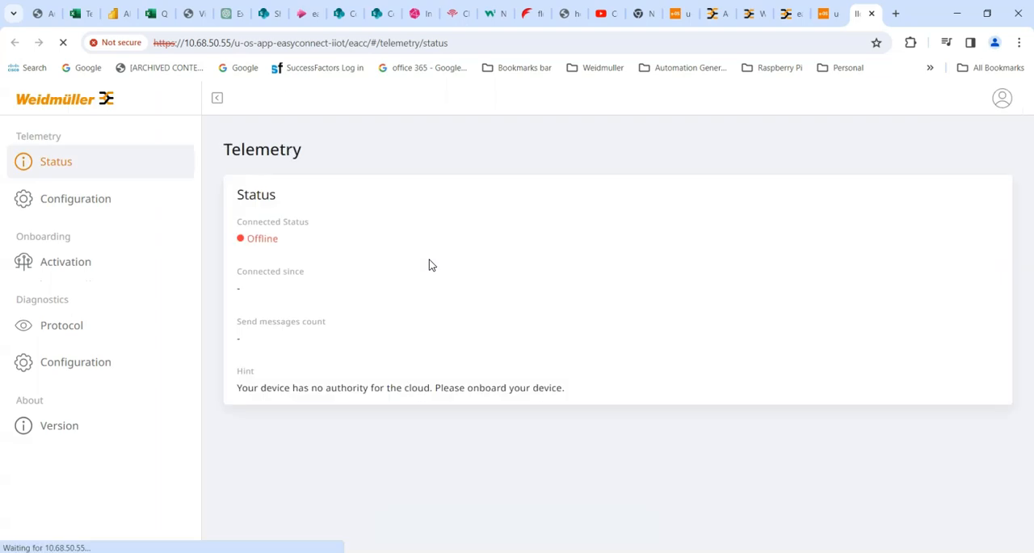
click(300, 256)
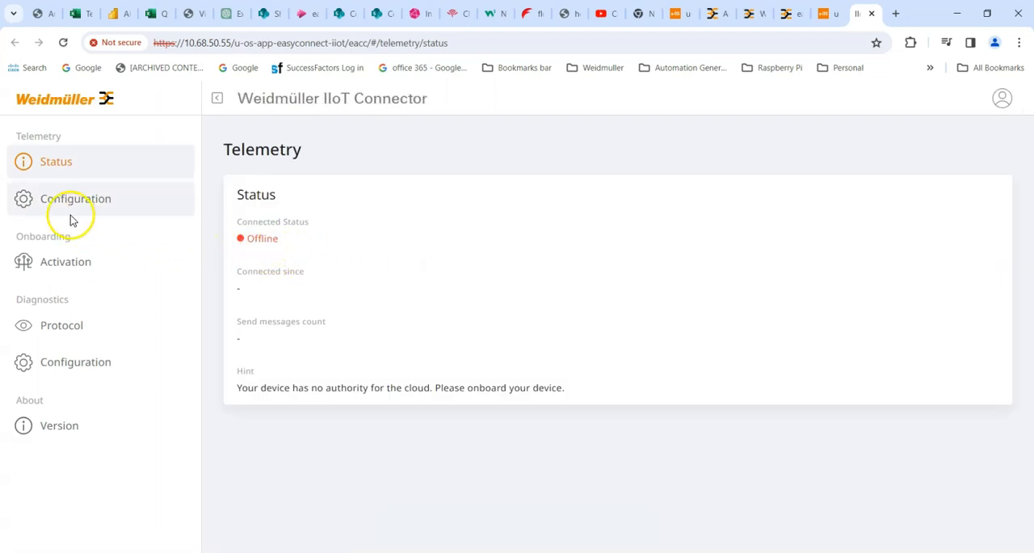
- Paste the copied activation code into the connector's onboarding activation form and connect the device
click(67, 264)
click(359, 334)
key(ctrl+v)
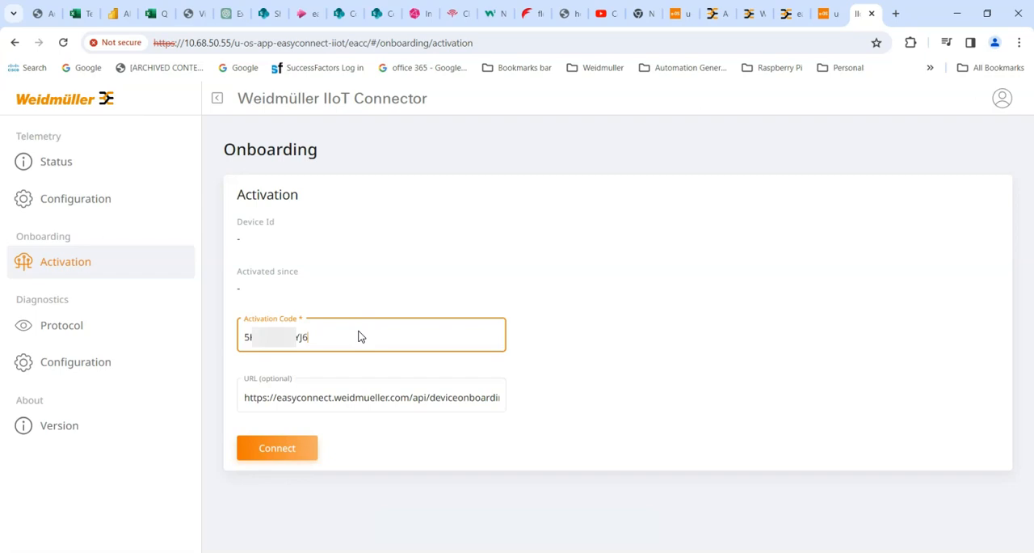
click(267, 454)
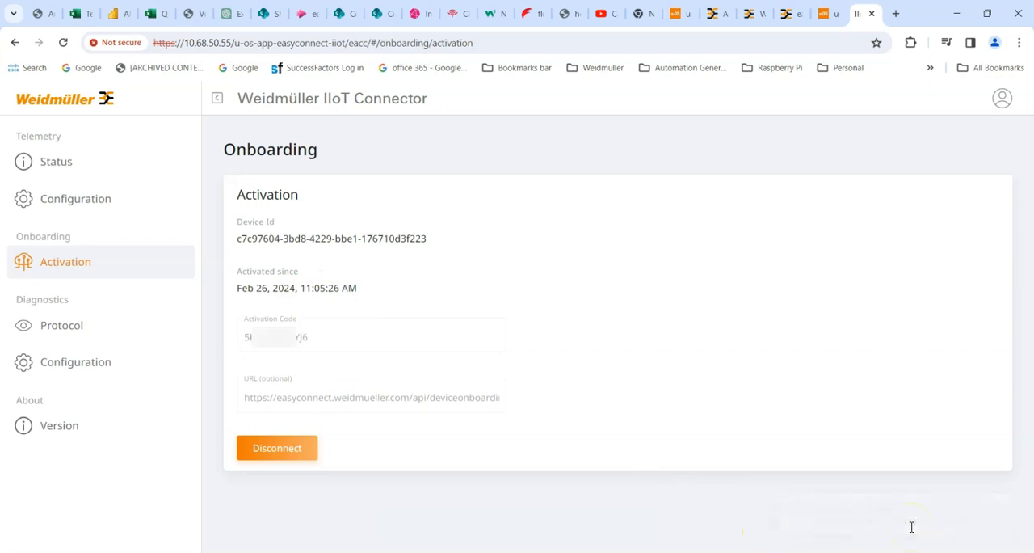
- Check the IIoT connector's telemetry connection status and return to the u-OS Control Center
click(69, 161)
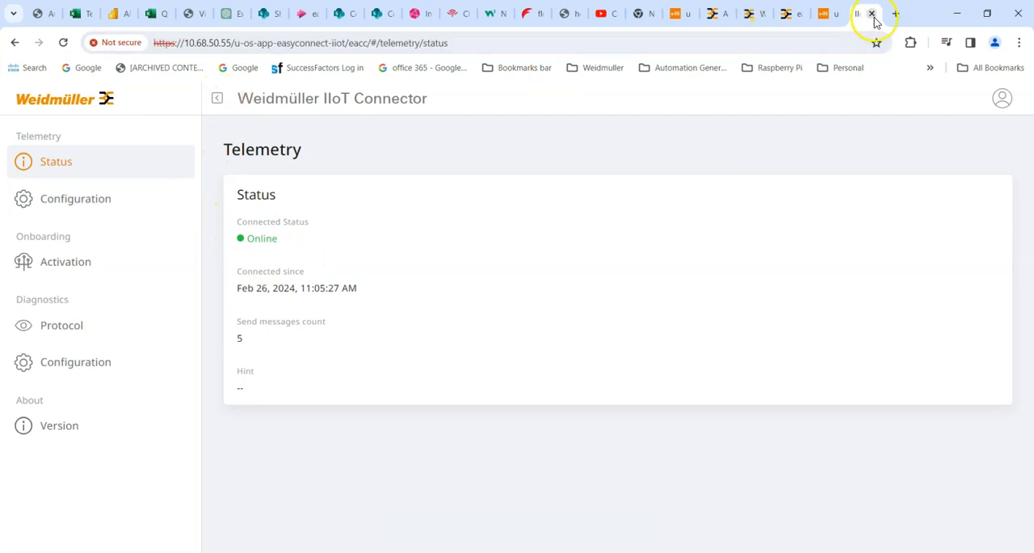
click(826, 14)
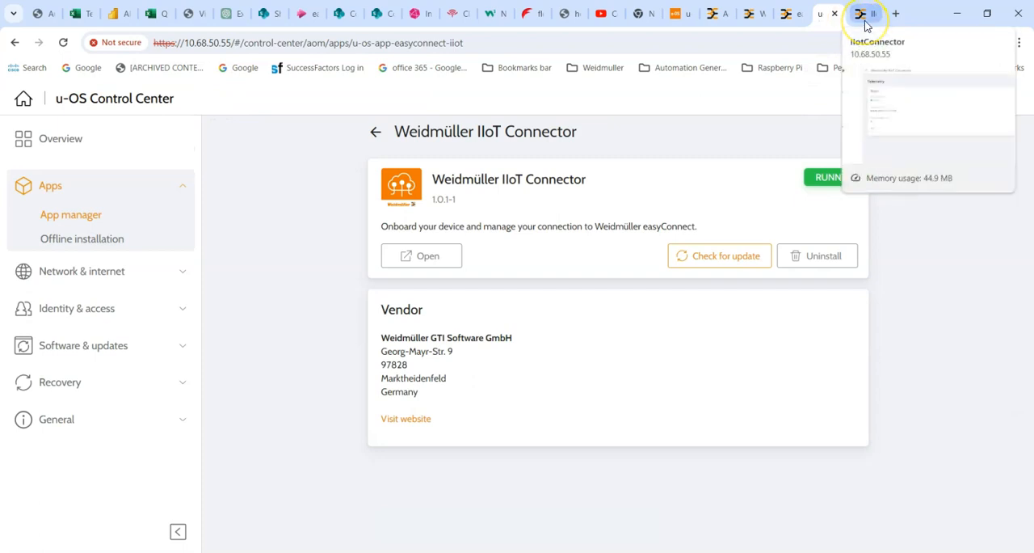
click(828, 18)
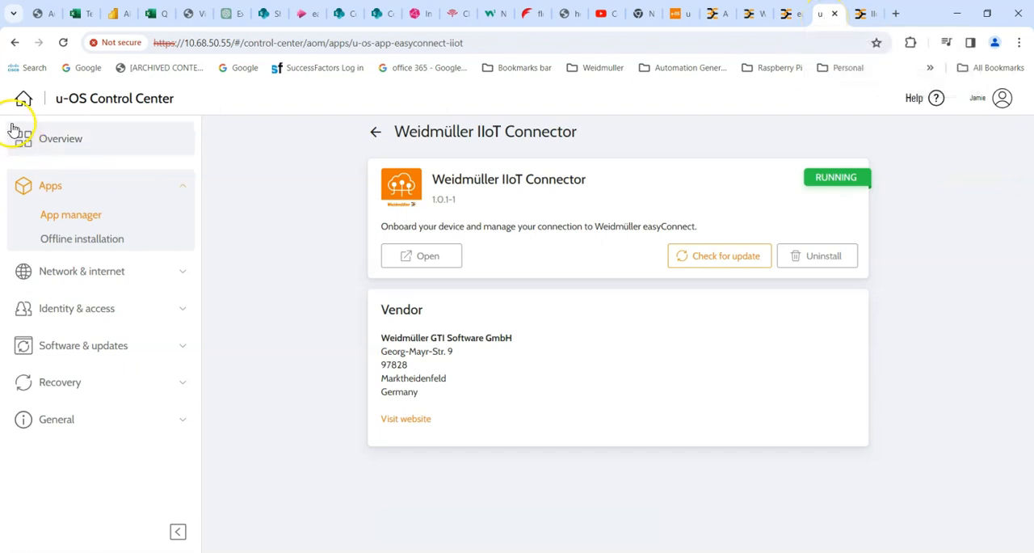
- Install the Weidmüller Telemetry app, version 6.7.0-1, from the app hub in the app manager
click(72, 218)
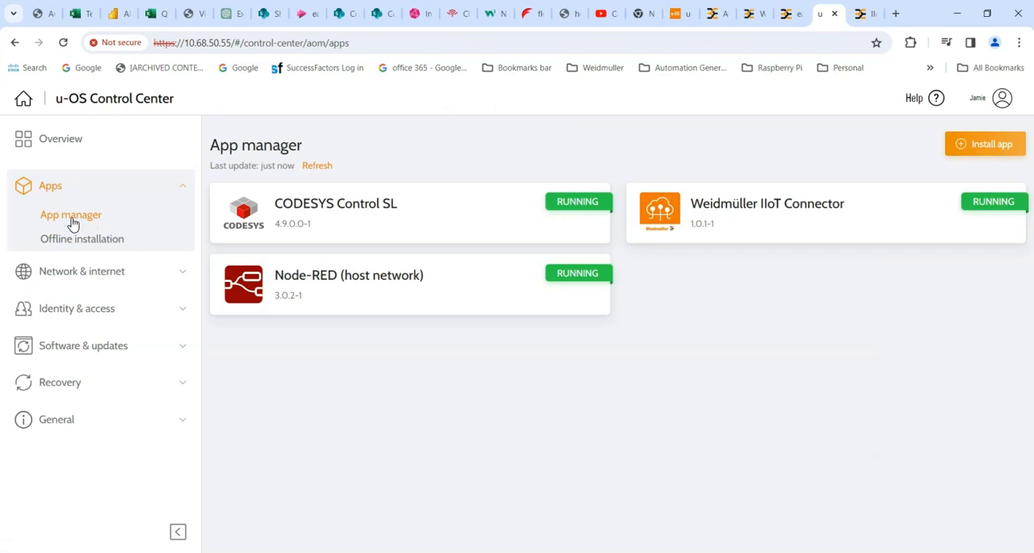
click(963, 143)
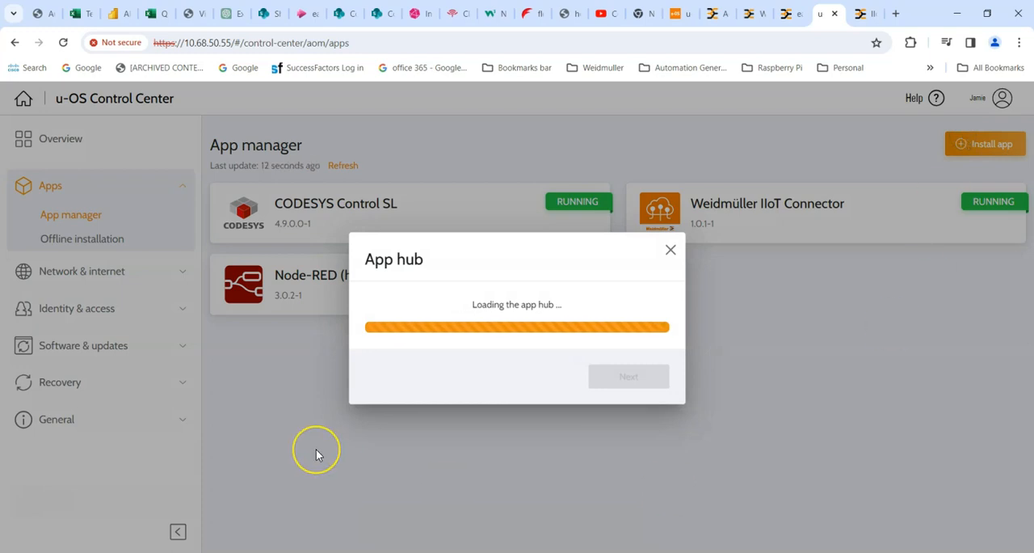
click(166, 415)
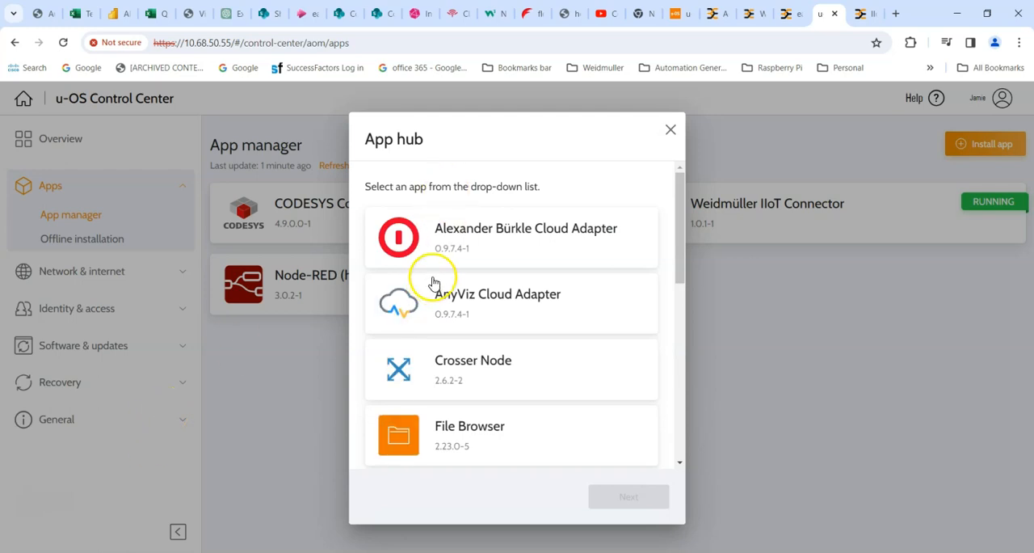
scroll(447, 275, down, 2)
scroll(447, 274, down, 5)
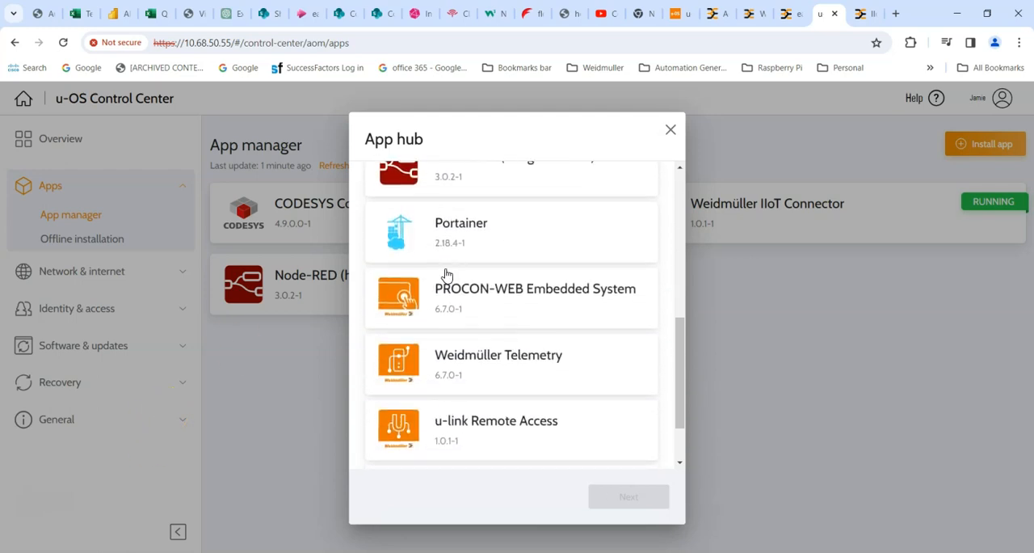
click(467, 298)
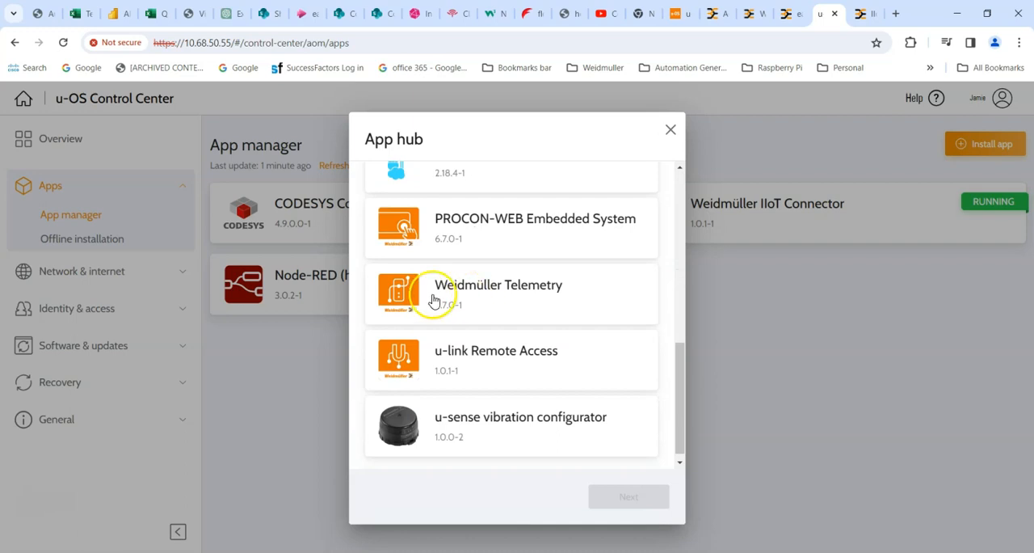
click(434, 300)
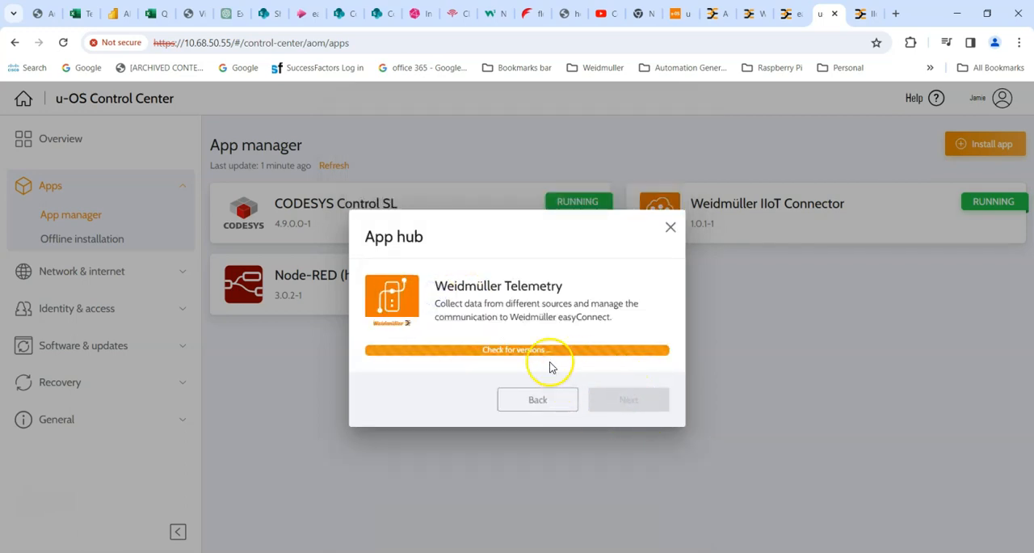
click(617, 396)
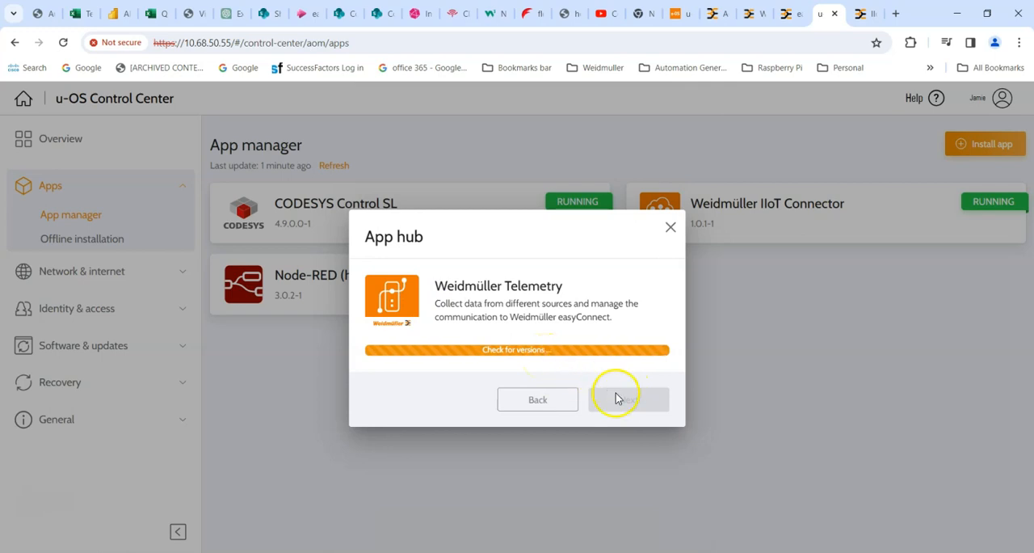
click(629, 414)
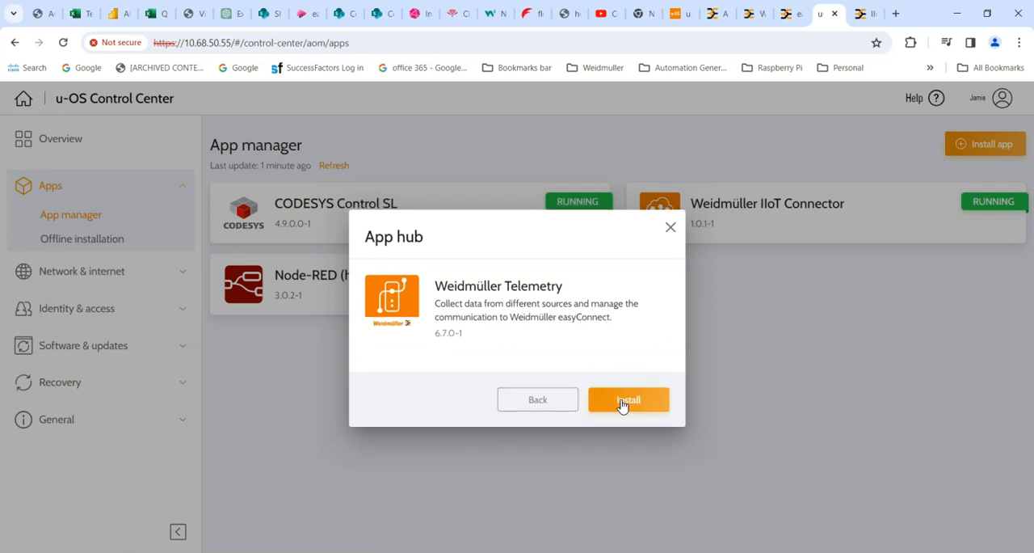
click(621, 399)
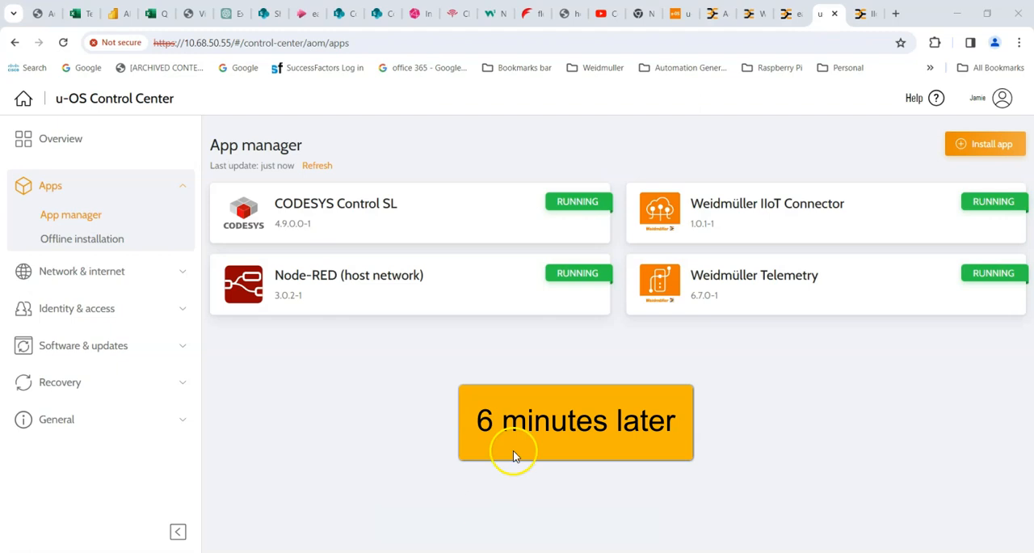
- Open the installed Weidmüller Telemetry app and log in as Administrator with the account password
click(738, 276)
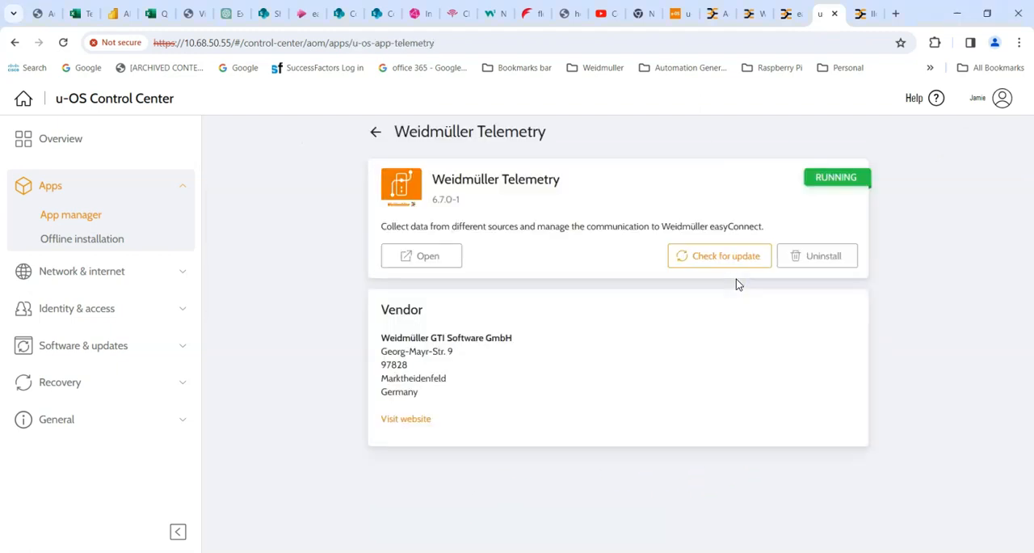
click(440, 260)
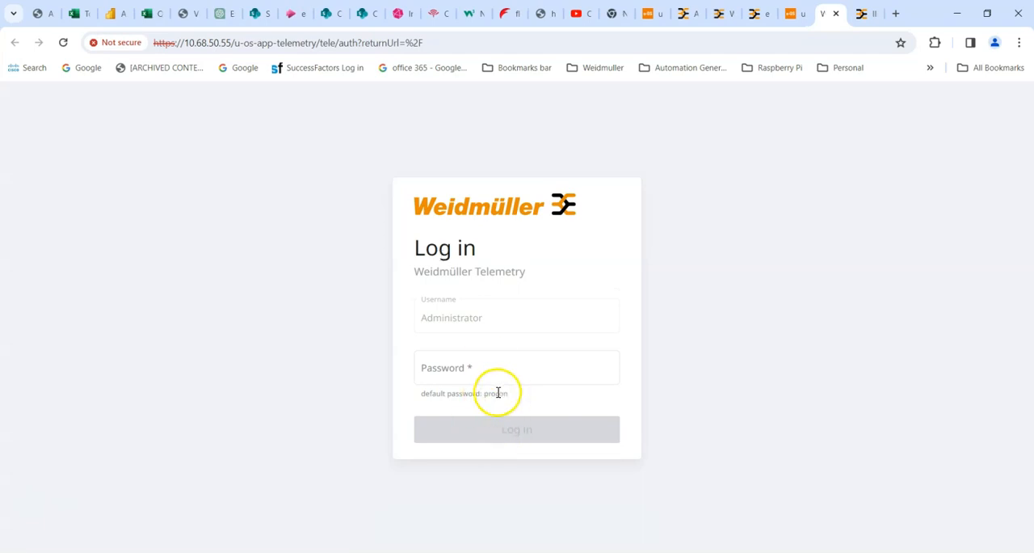
click(469, 371)
text(pr)
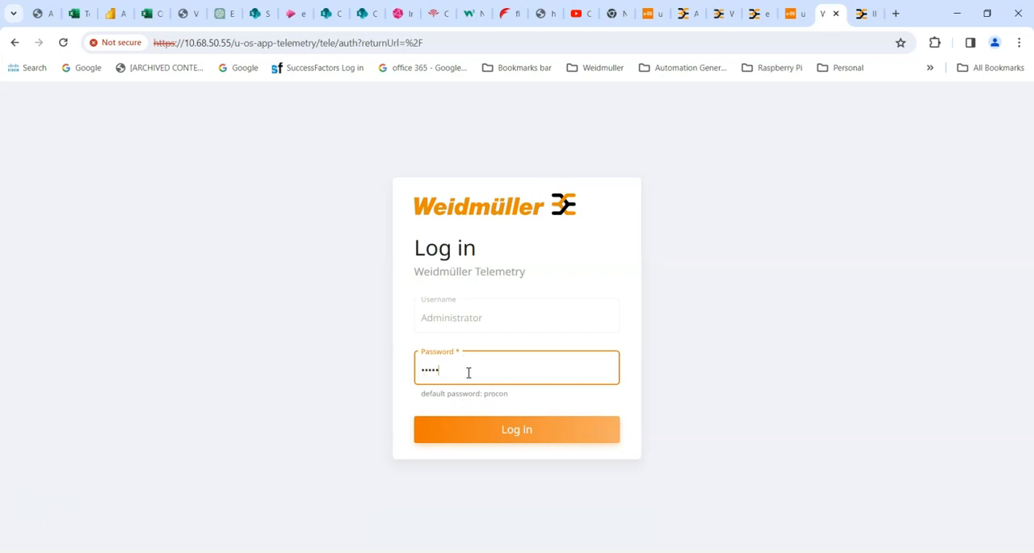
key(Return)
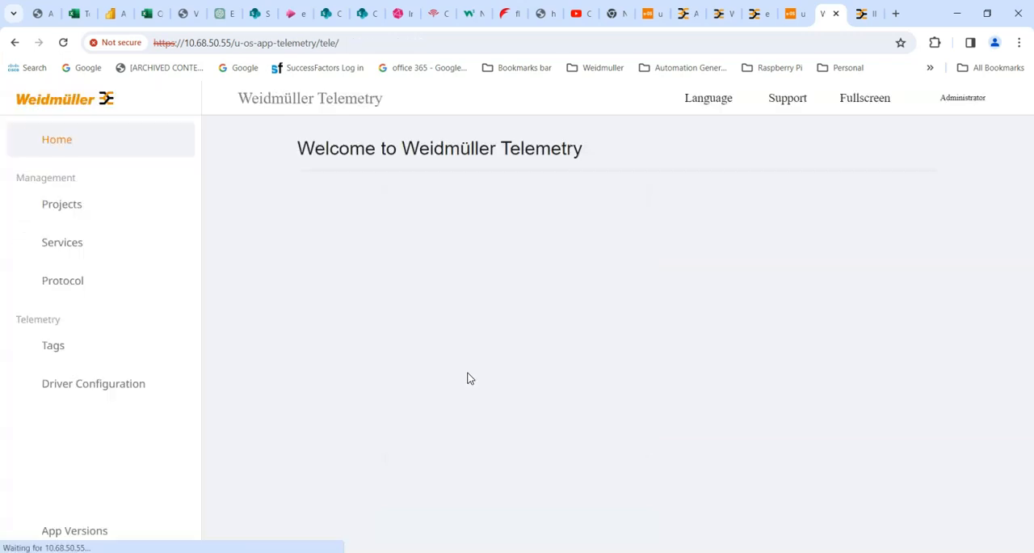
- Switch to easyConnect and check the uOS Controller's connectivity and connector link status
click(50, 205)
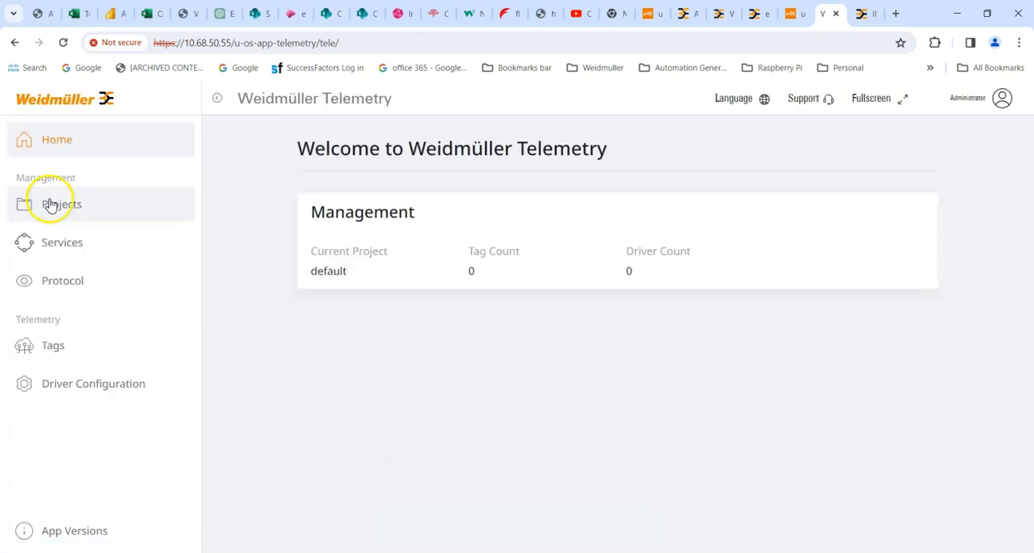
click(760, 14)
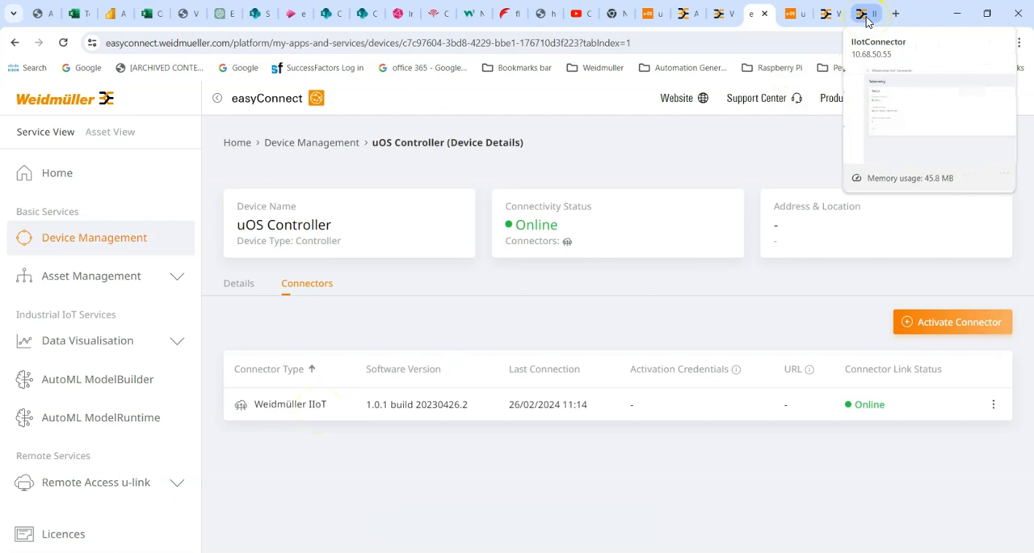
- Switch to the Weidmüller IIoT Connector and review its telemetry status, telemetry configuration and onboarding activation details
click(867, 15)
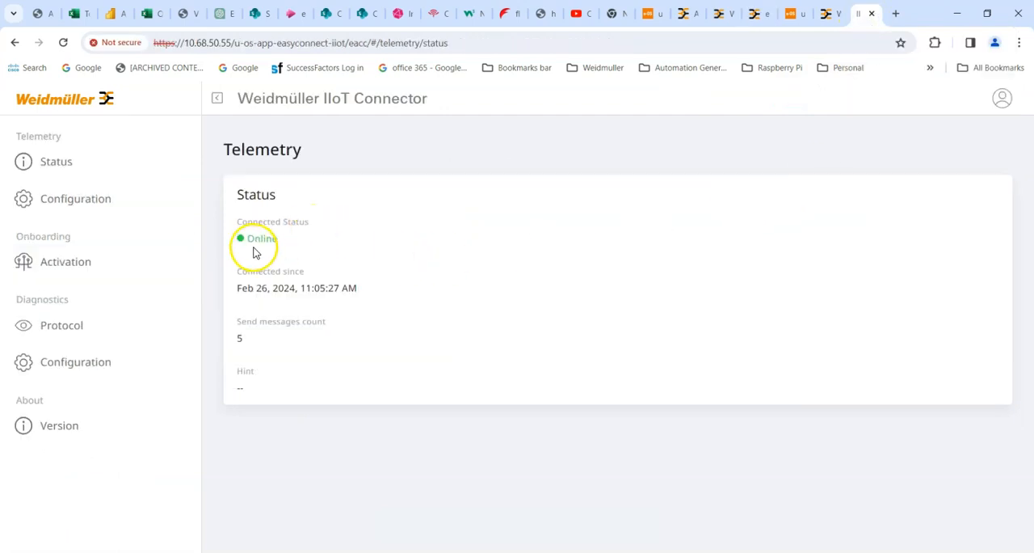
click(73, 202)
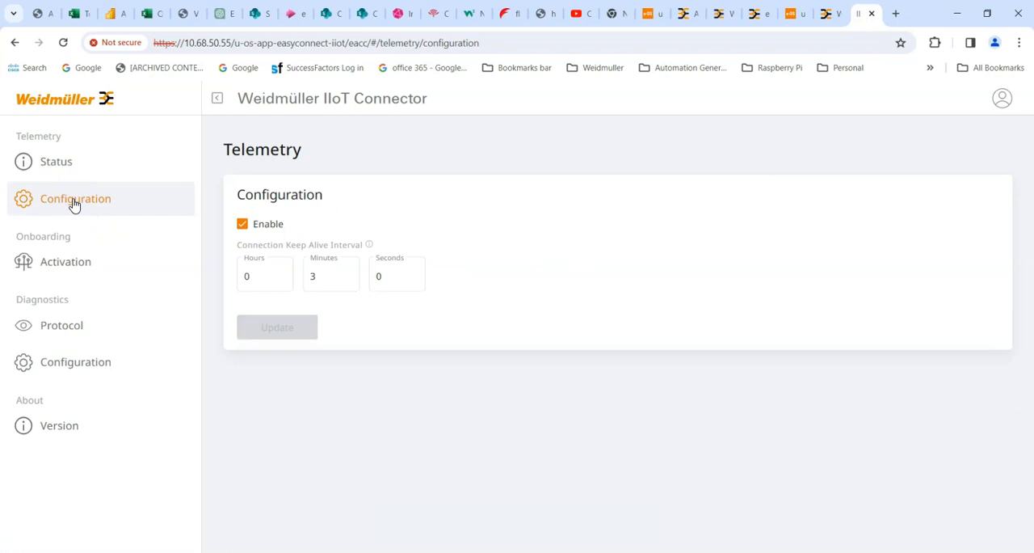
click(64, 264)
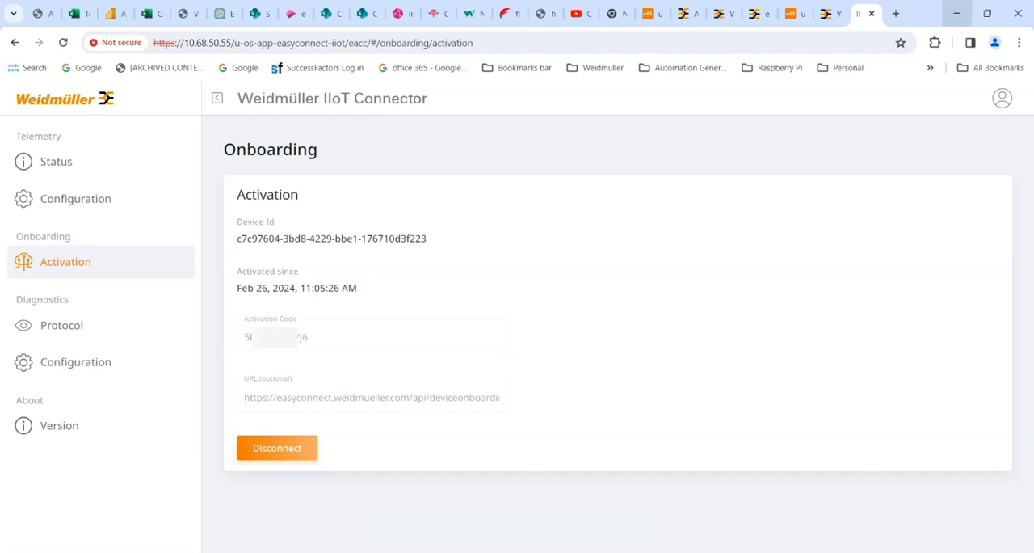
- Return to Weidmüller Telemetry and check the status of its services and the entries in the protocol log
click(836, 18)
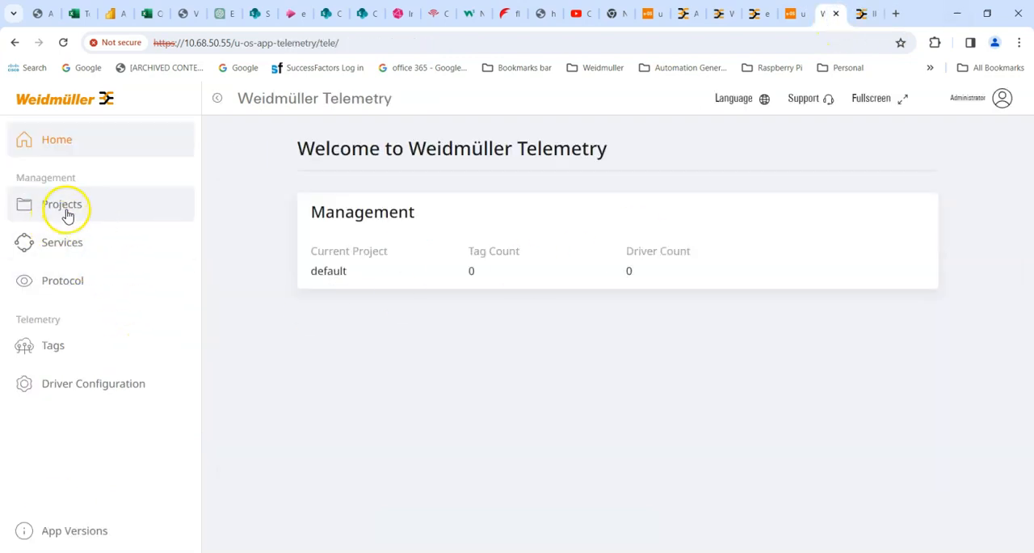
click(61, 245)
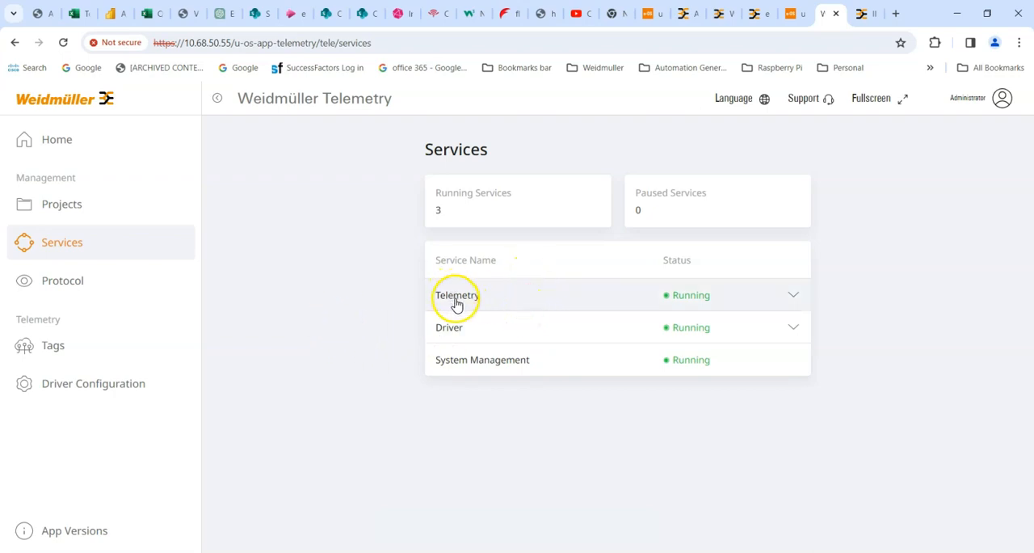
click(71, 289)
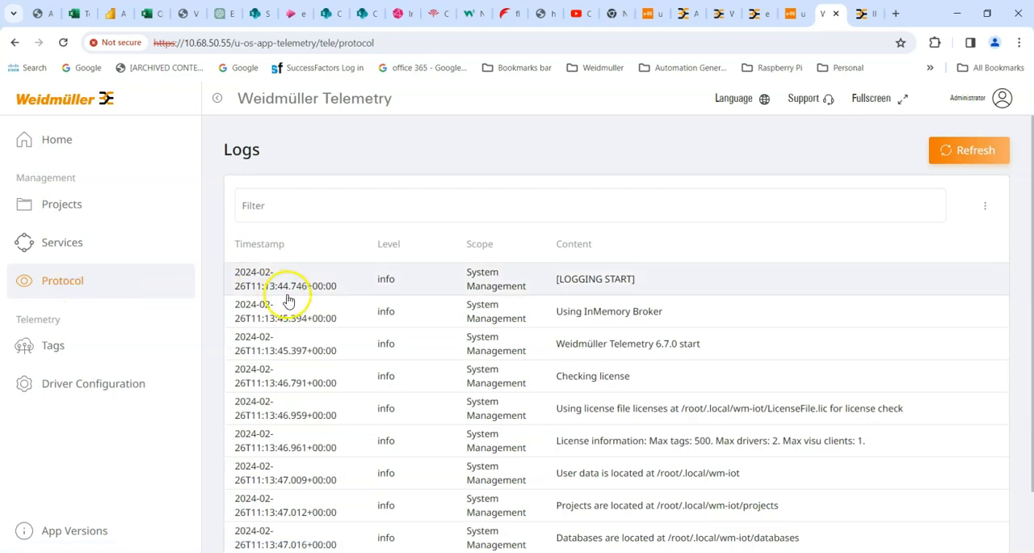
scroll(370, 246, down, 1)
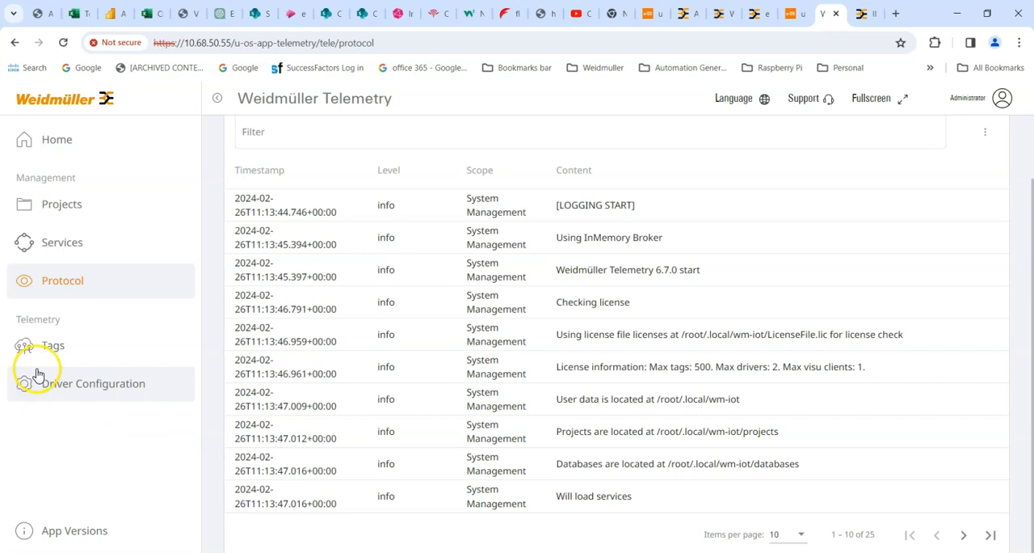
- Examine the telemetry tag list and the drivers offered in the driver configuration, from Allen-Bradley to OPC-UA
click(56, 349)
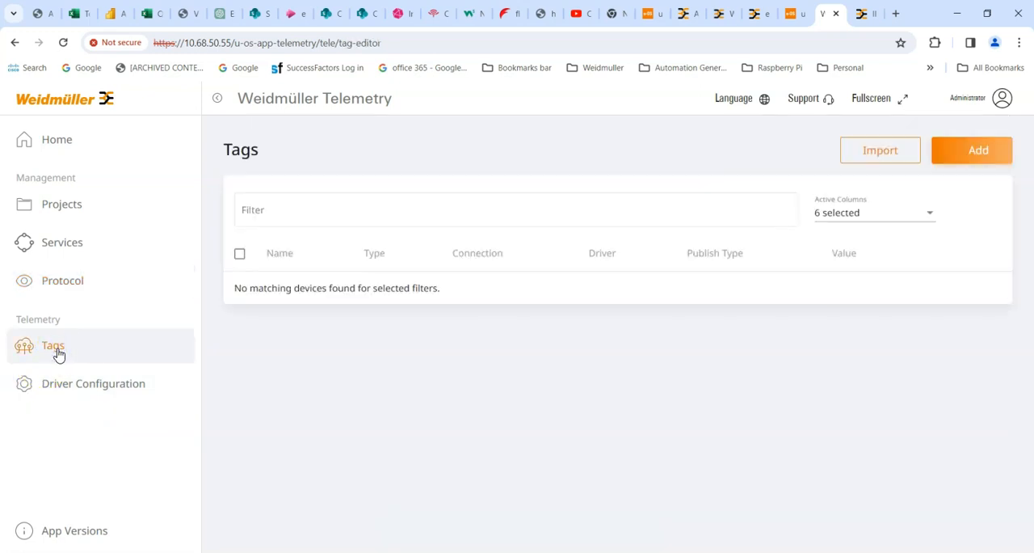
click(67, 389)
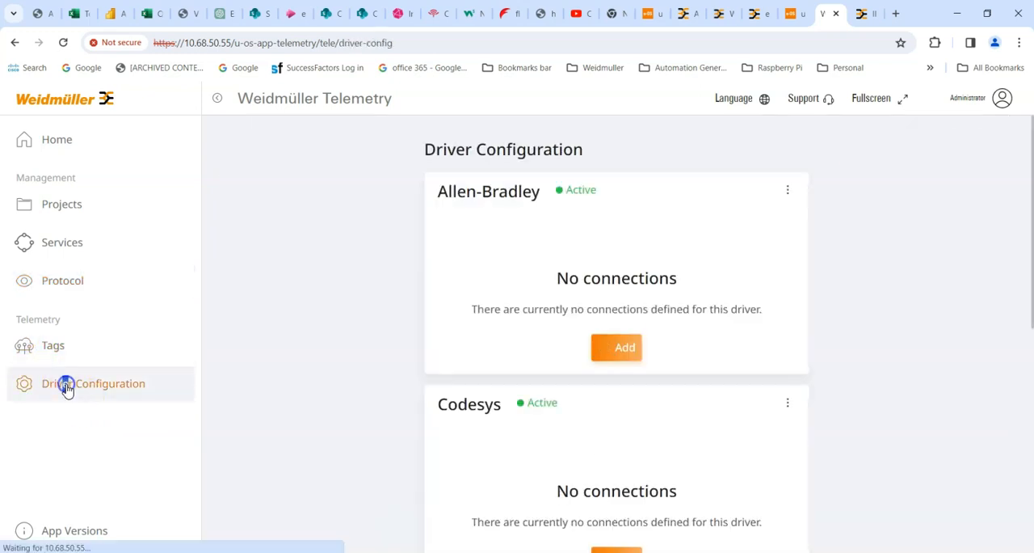
scroll(366, 253, down, 3)
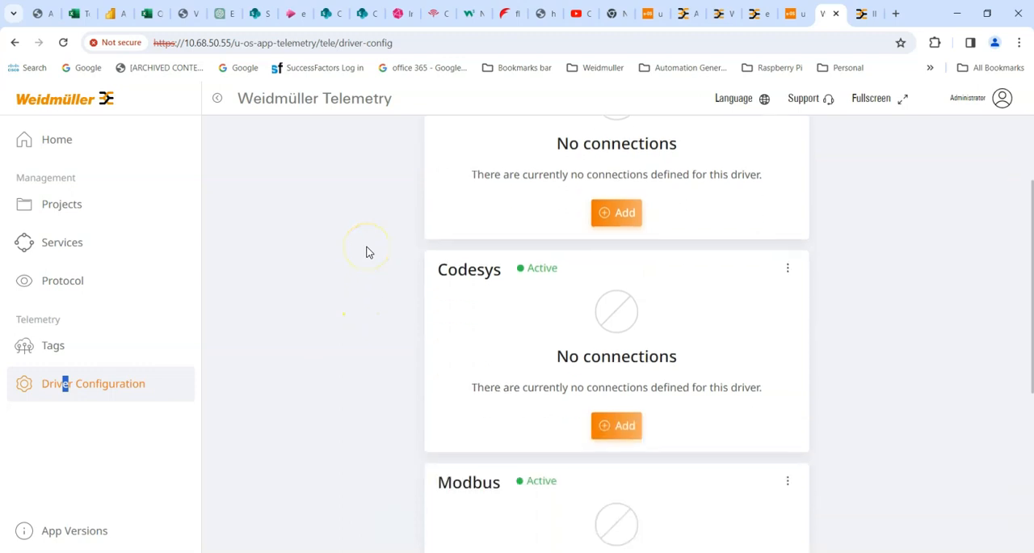
scroll(366, 253, down, 3)
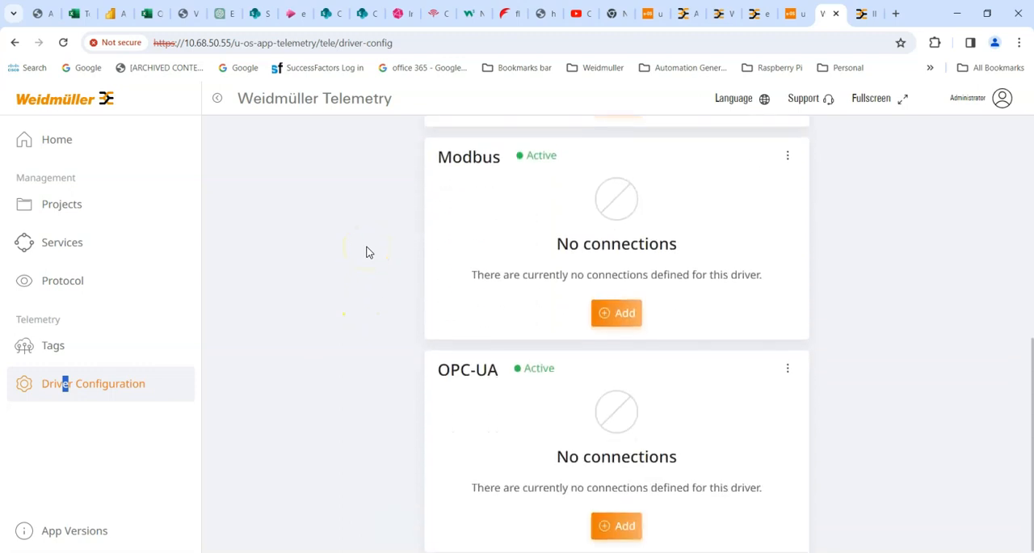
scroll(366, 253, up, 6)
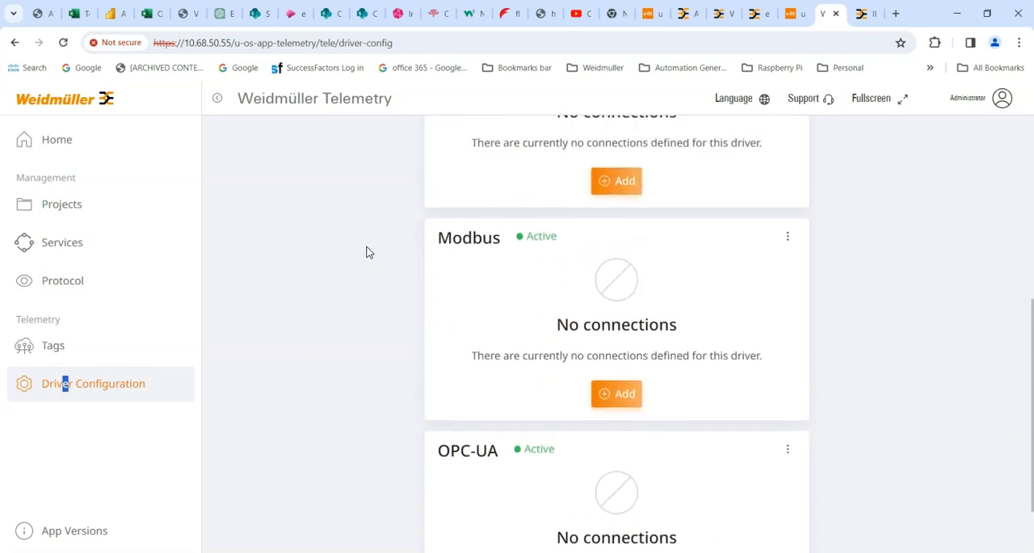